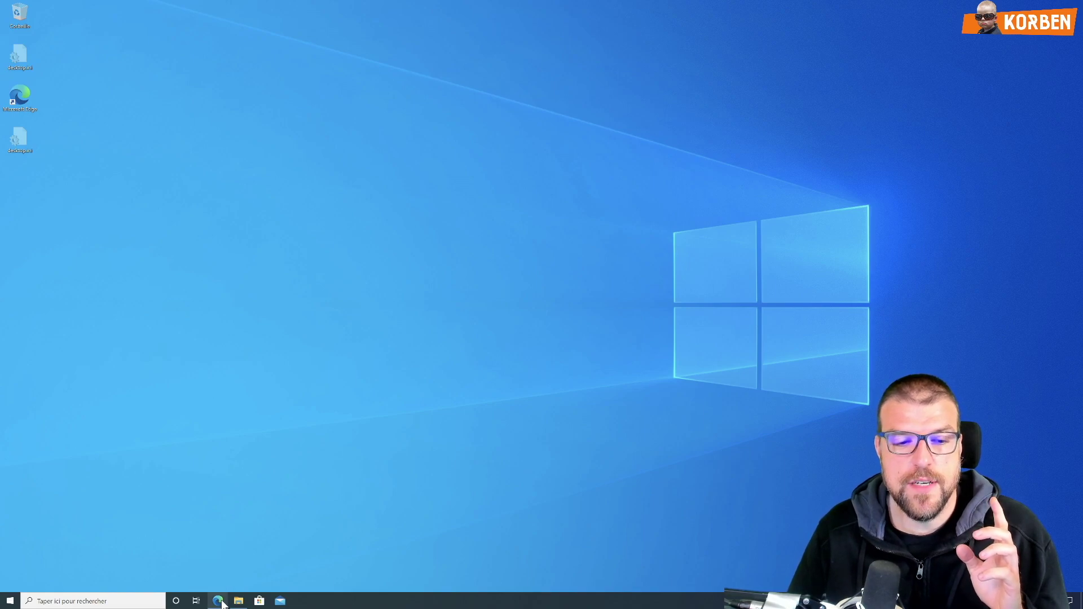
Step: Bring up Edge showing the WhyNotWin11 GitHub project page
{"action": "left_click", "coordinate": [218, 601]}
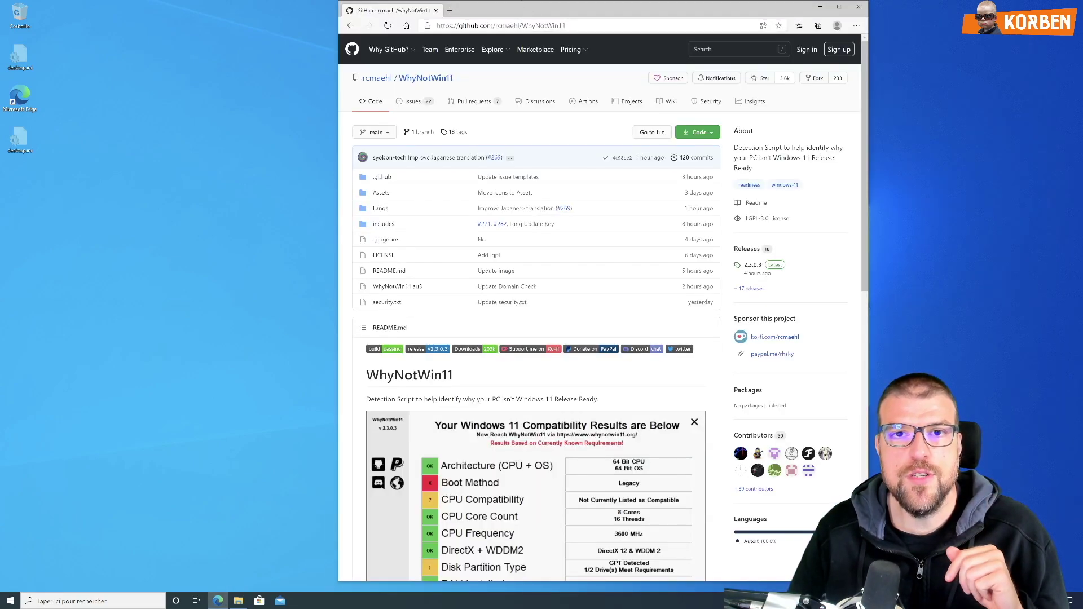
Step: Move the Edge window lower and scroll the README to the sample compatibility results table
{"action": "left_click_drag", "start_coordinate": [524, 1], "coordinate": [439, 87]}
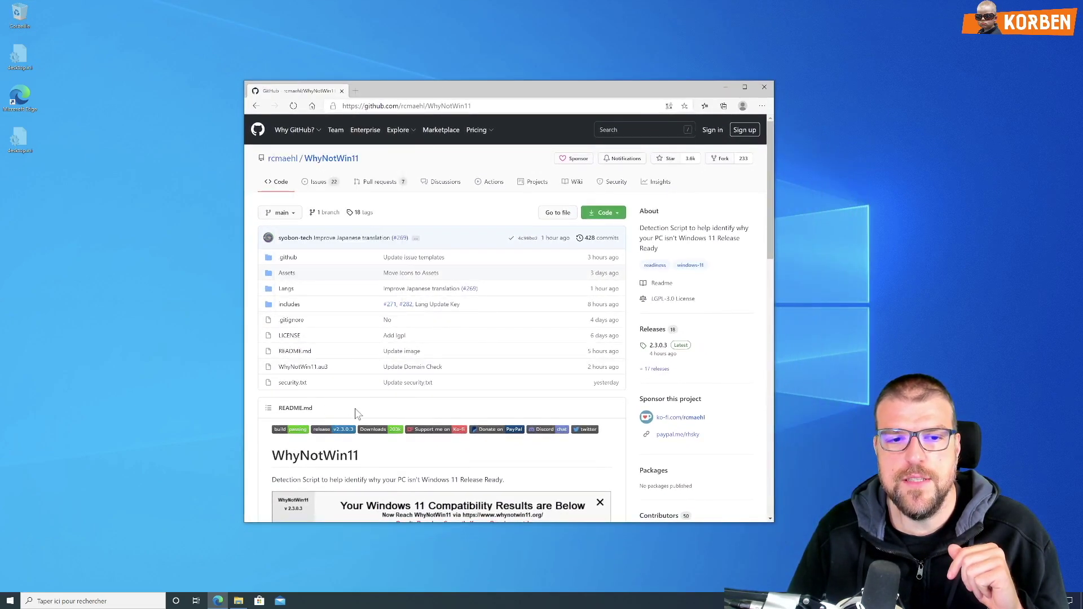
{"action": "scroll", "coordinate": [376, 398], "scroll_direction": "down", "scroll_amount": 2}
{"action": "scroll", "coordinate": [376, 398], "scroll_direction": "down", "scroll_amount": 4}
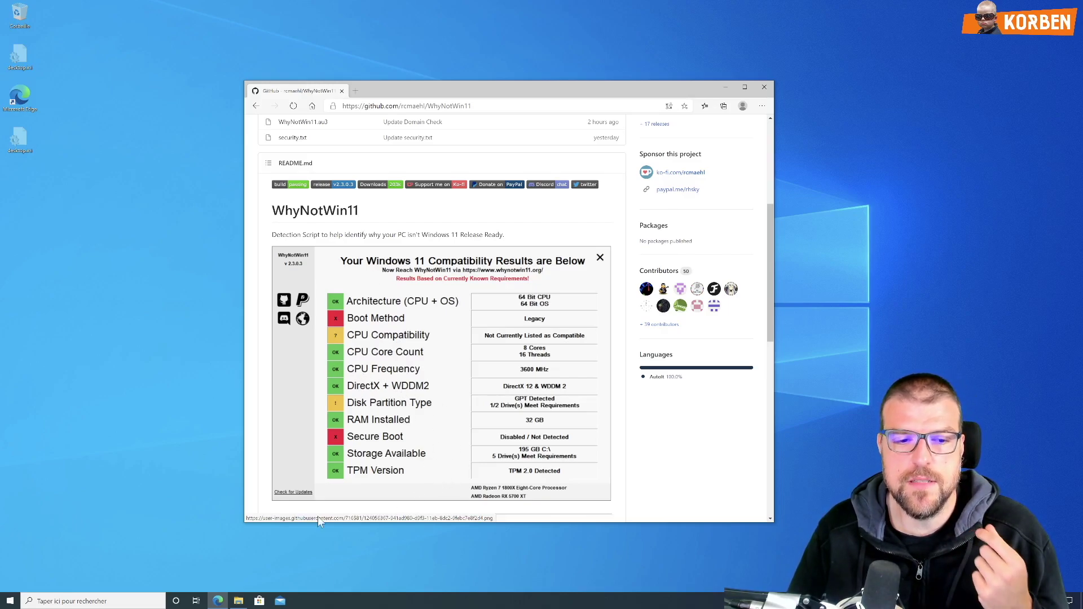
Step: Run WhyNotWin11.exe from Téléchargements, review the DirectX + WDDM2 and TPM failures, then close it
{"action": "mouse_move", "coordinate": [240, 601]}
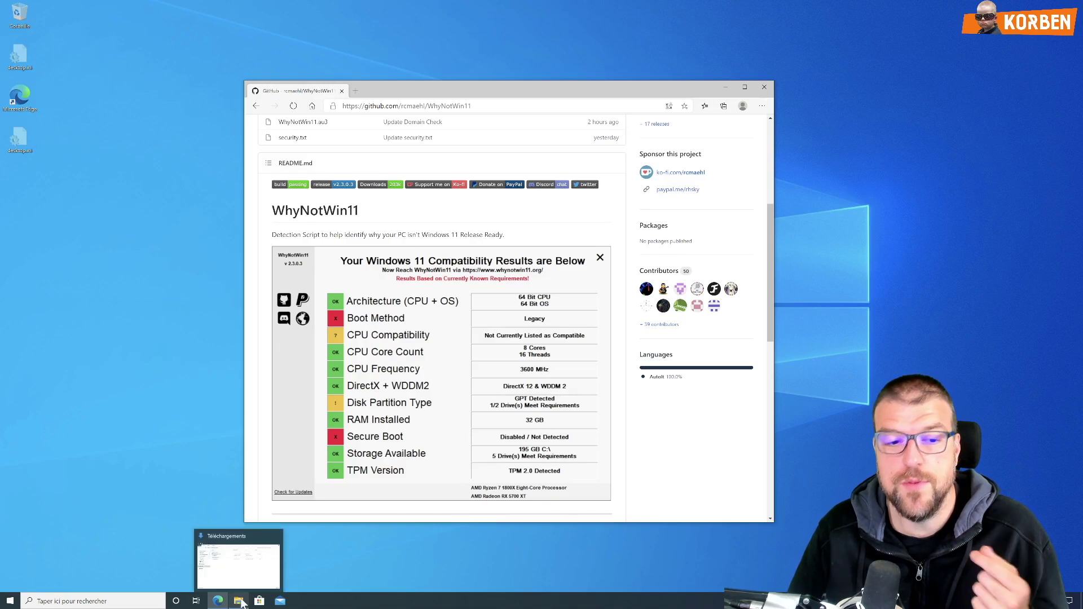
{"action": "left_click", "coordinate": [239, 601]}
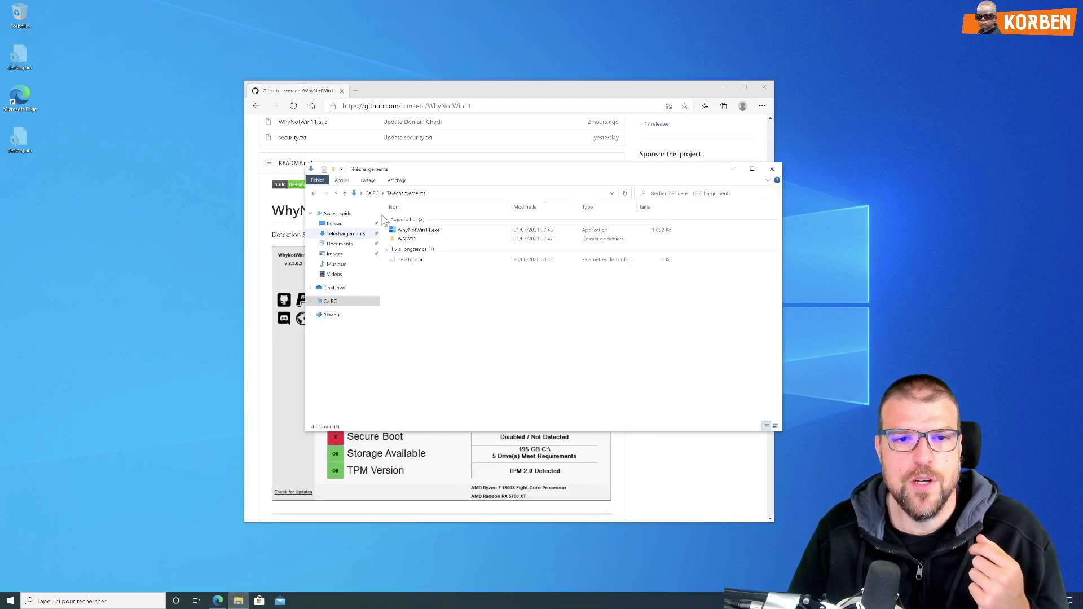
{"action": "left_click", "coordinate": [404, 232]}
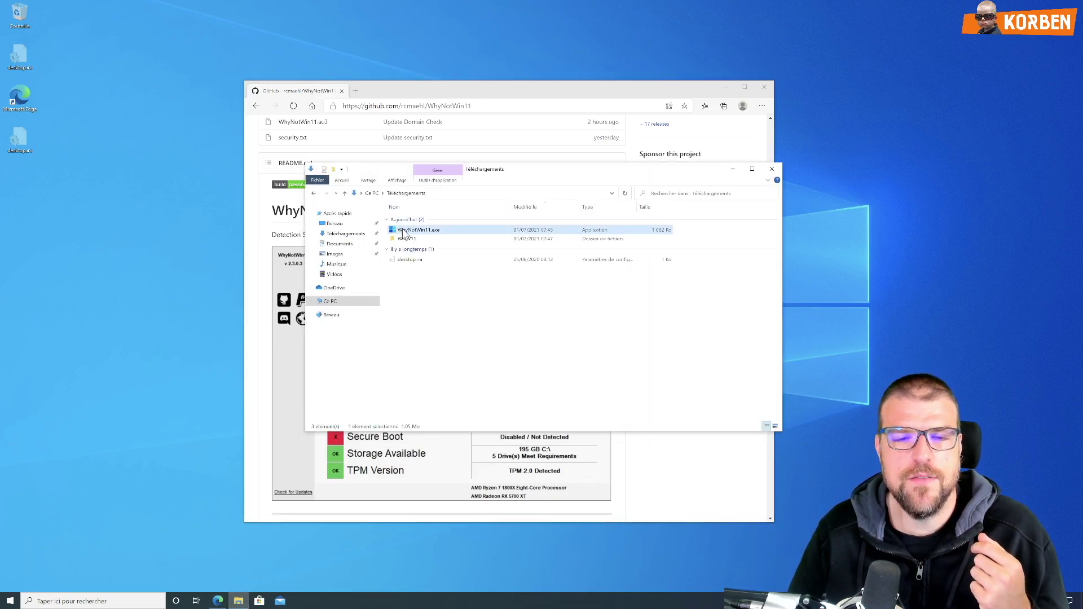
{"action": "left_click", "coordinate": [725, 86]}
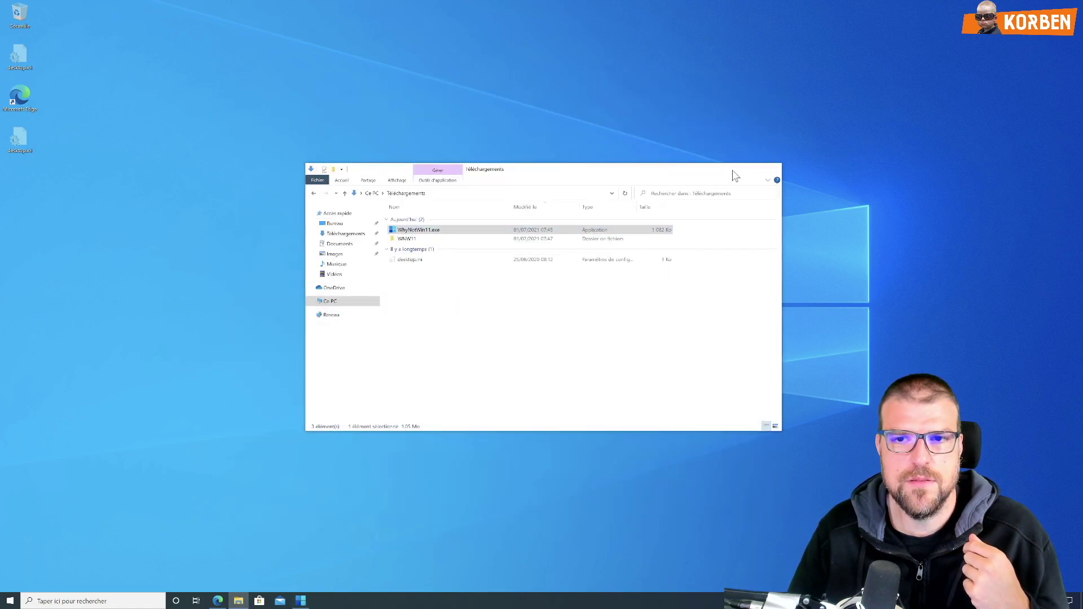
{"action": "left_click", "coordinate": [732, 169]}
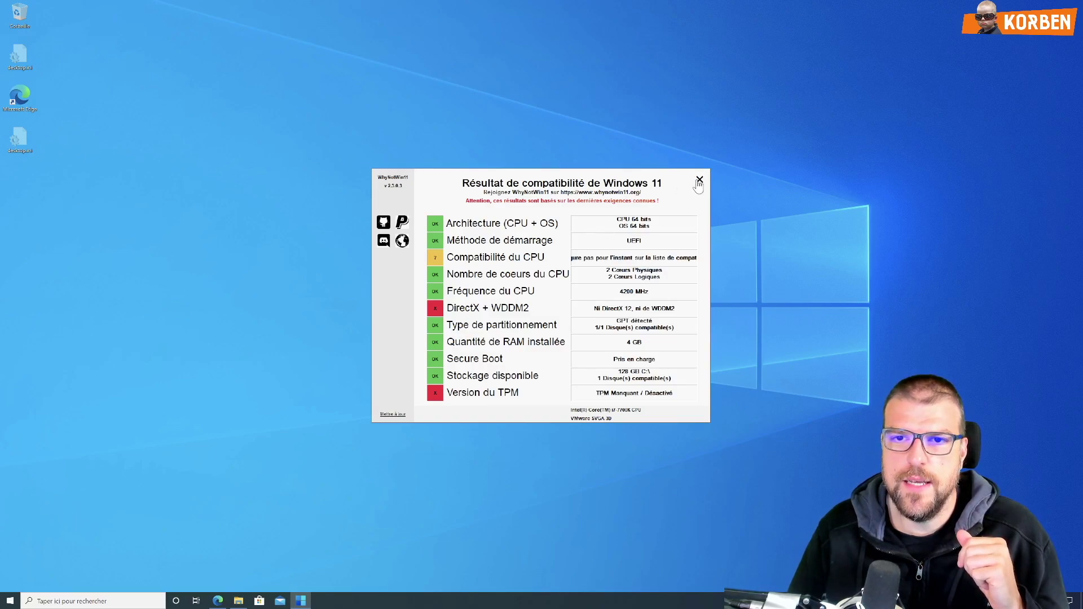
{"action": "left_click", "coordinate": [699, 180]}
Step: Load insider.windows.com in a new Edge tab
{"action": "left_click", "coordinate": [217, 601]}
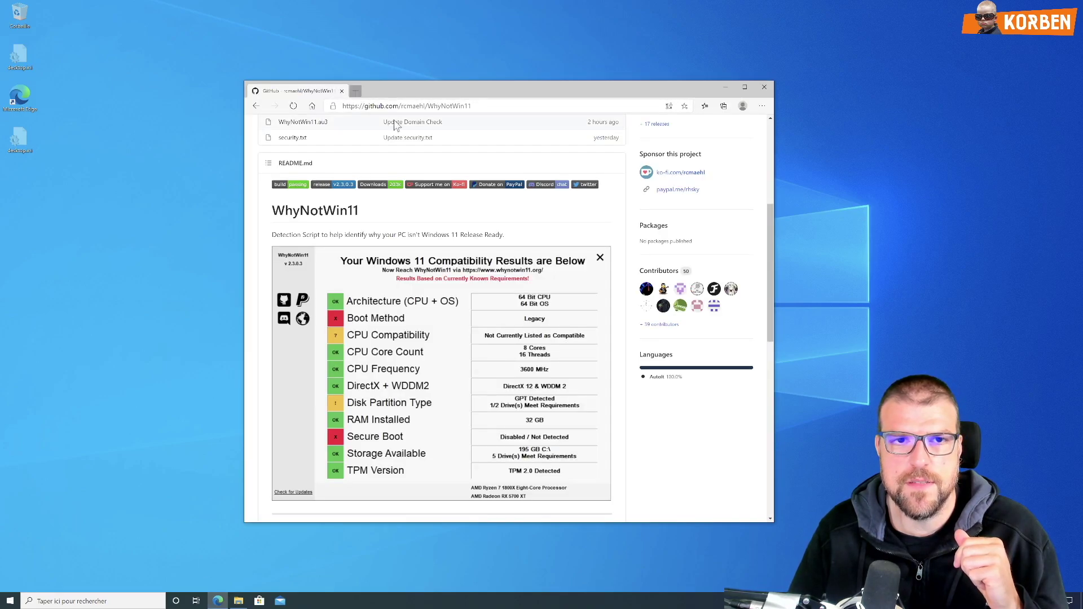
{"action": "key", "text": "ctrl+t"}
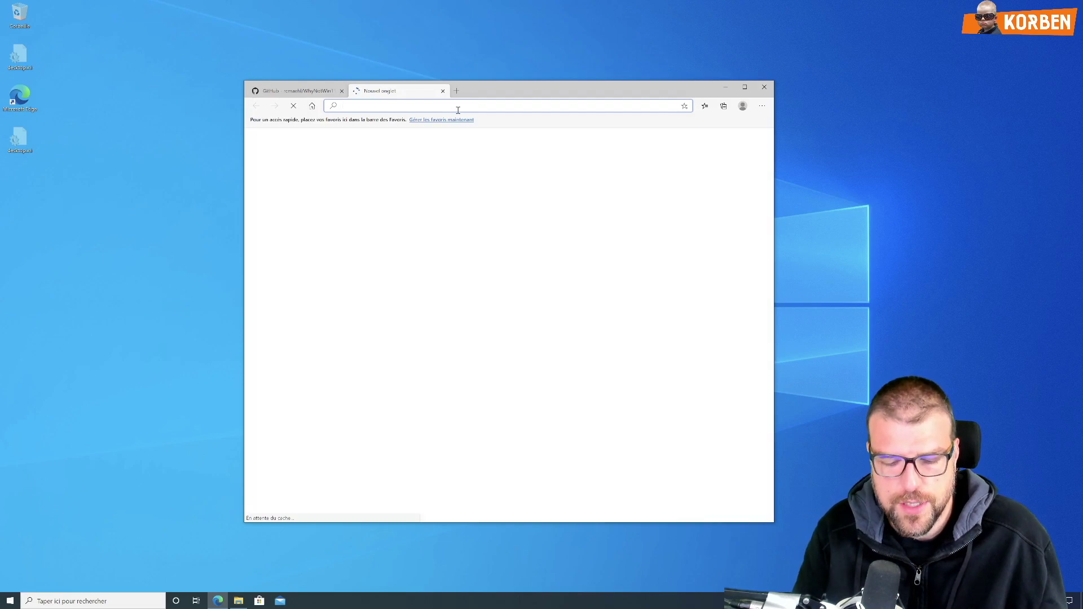
{"action": "type", "text": "insider"}
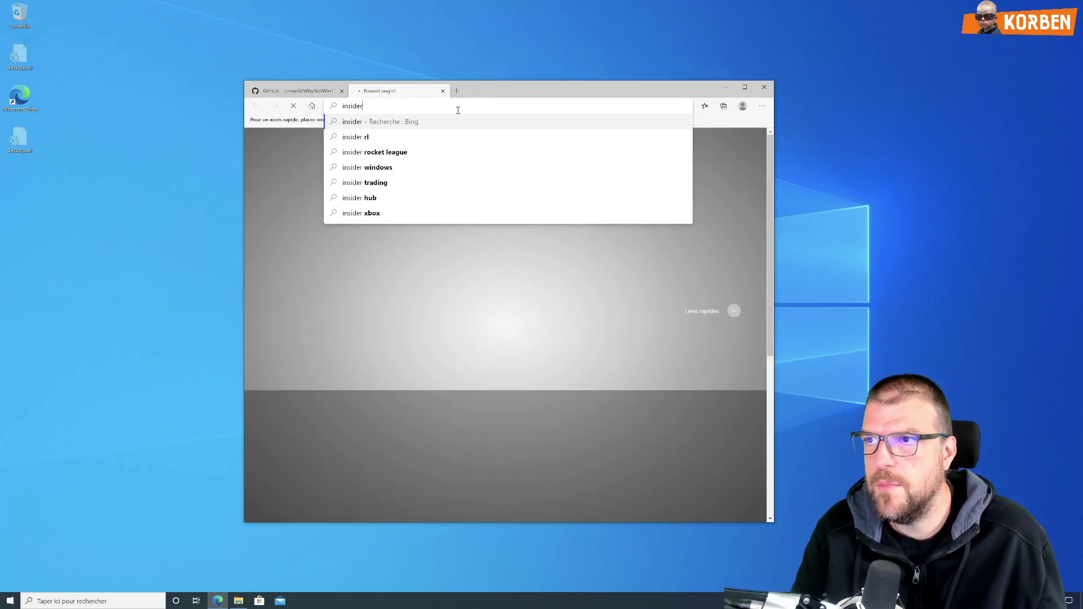
{"action": "type", "text": ".windows."}
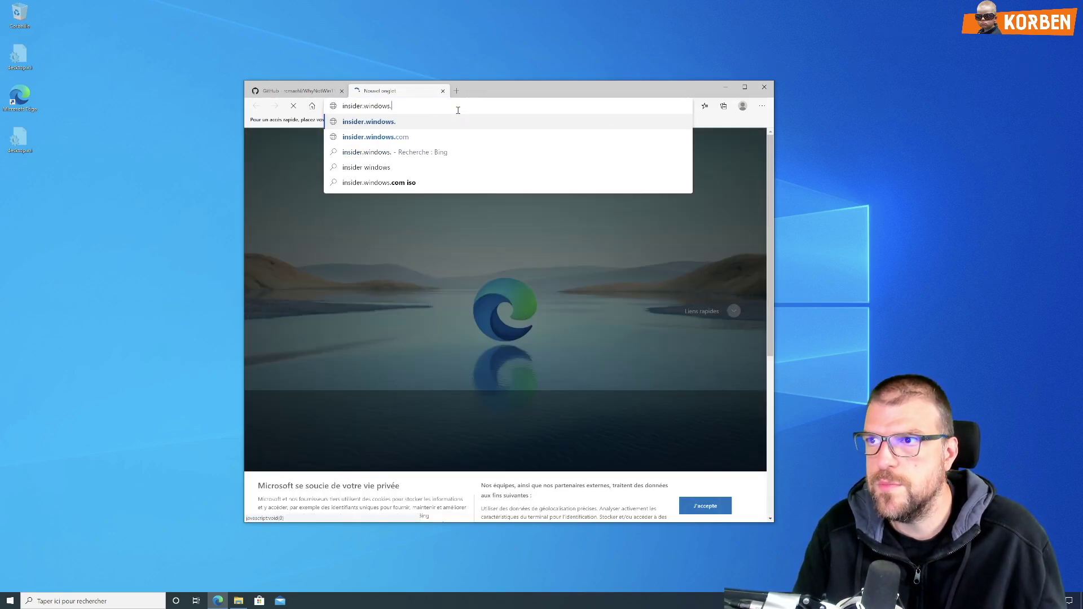
{"action": "type", "text": "com"}
{"action": "key", "text": "Return"}
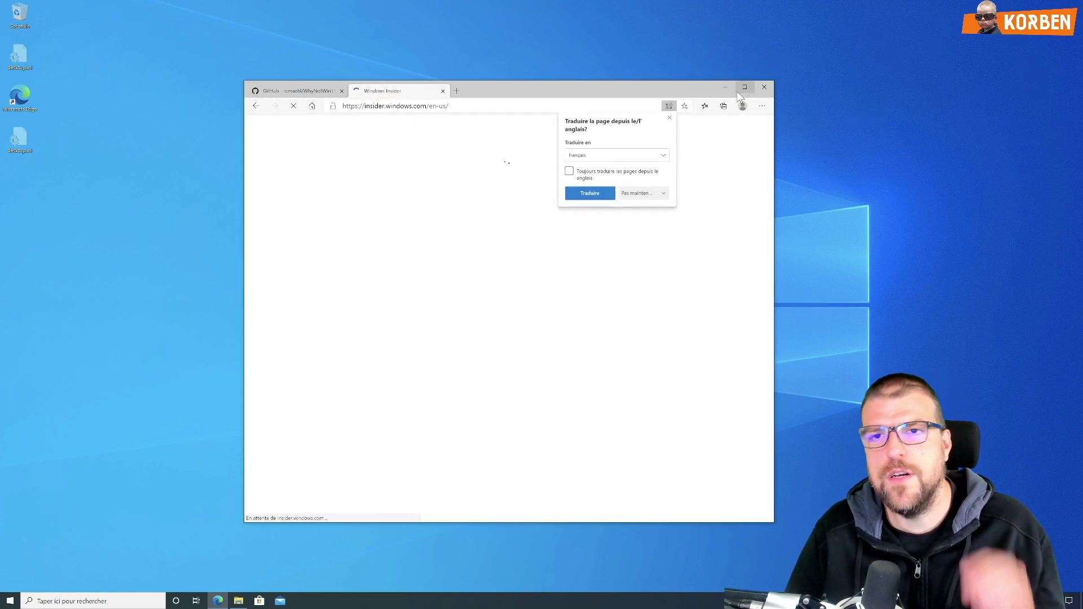
Step: Dismiss the translation offer and start registering for the Windows Insider Program
{"action": "left_click", "coordinate": [669, 117]}
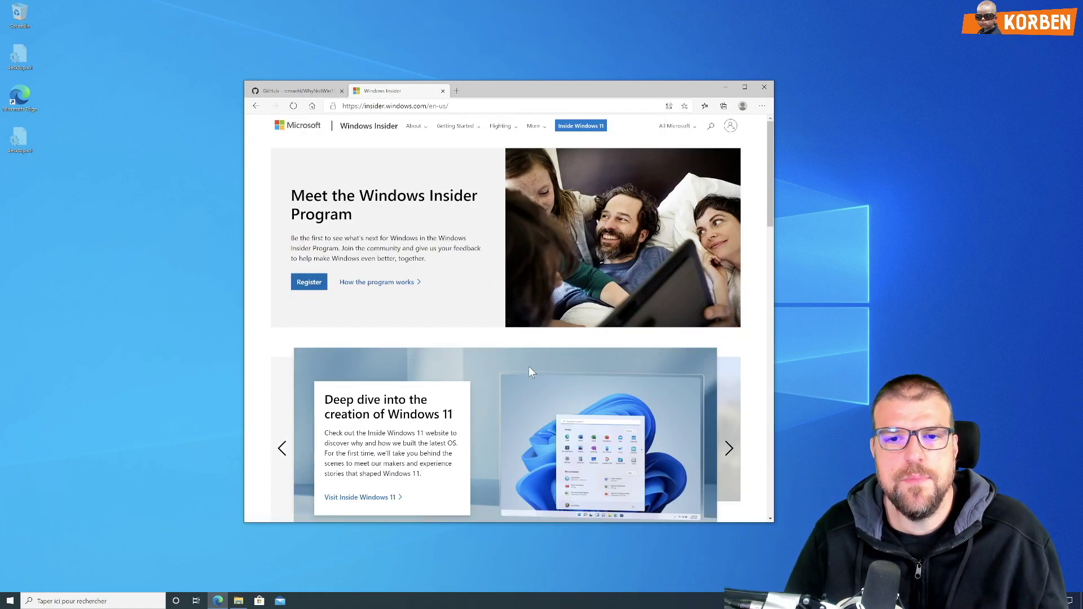
{"action": "scroll", "coordinate": [530, 370], "scroll_direction": "down", "scroll_amount": 20}
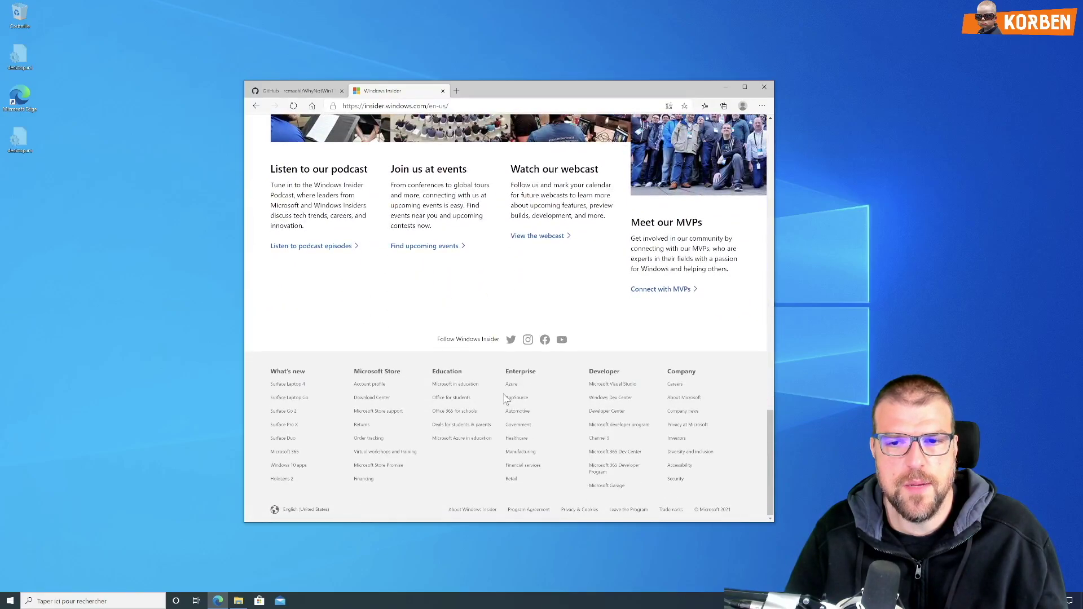
{"action": "scroll", "coordinate": [506, 398], "scroll_direction": "up", "scroll_amount": 20}
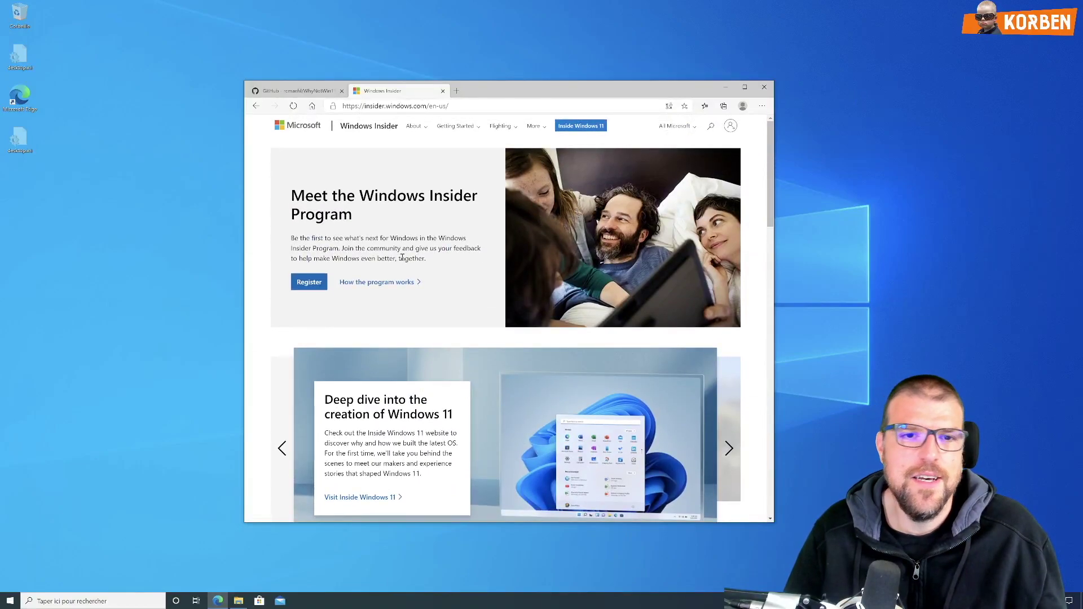
{"action": "left_click", "coordinate": [313, 281]}
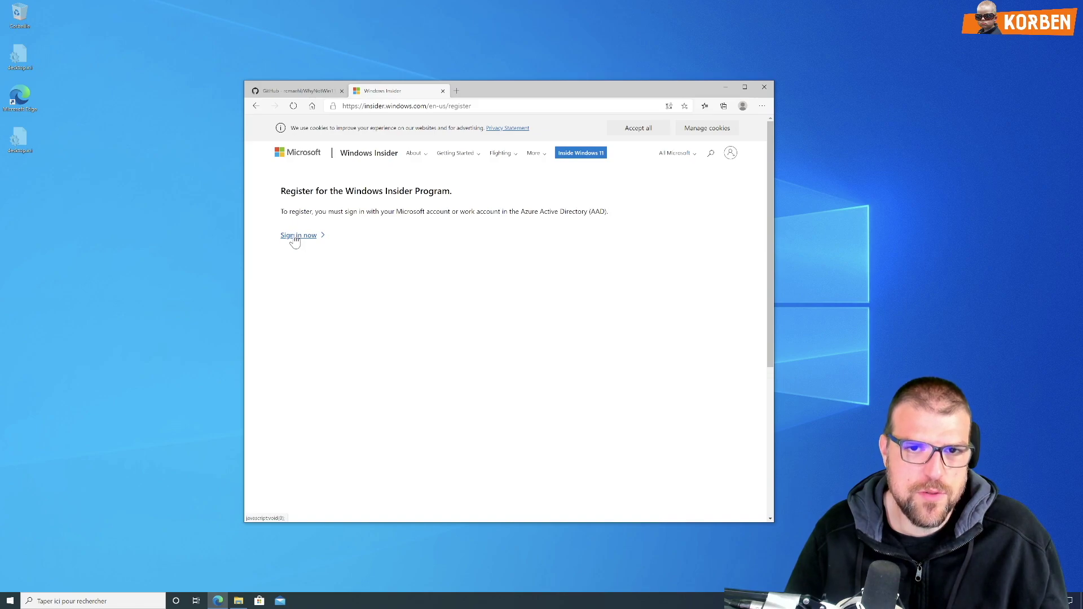
Step: Sign in with the Microsoft account's e-mail address and password
{"action": "left_click", "coordinate": [295, 236]}
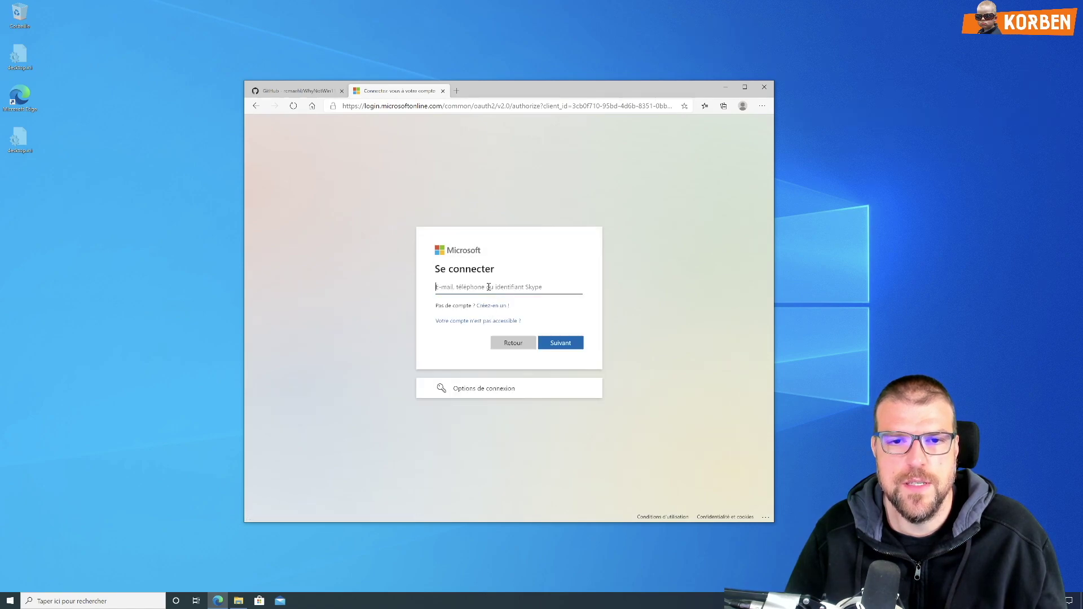
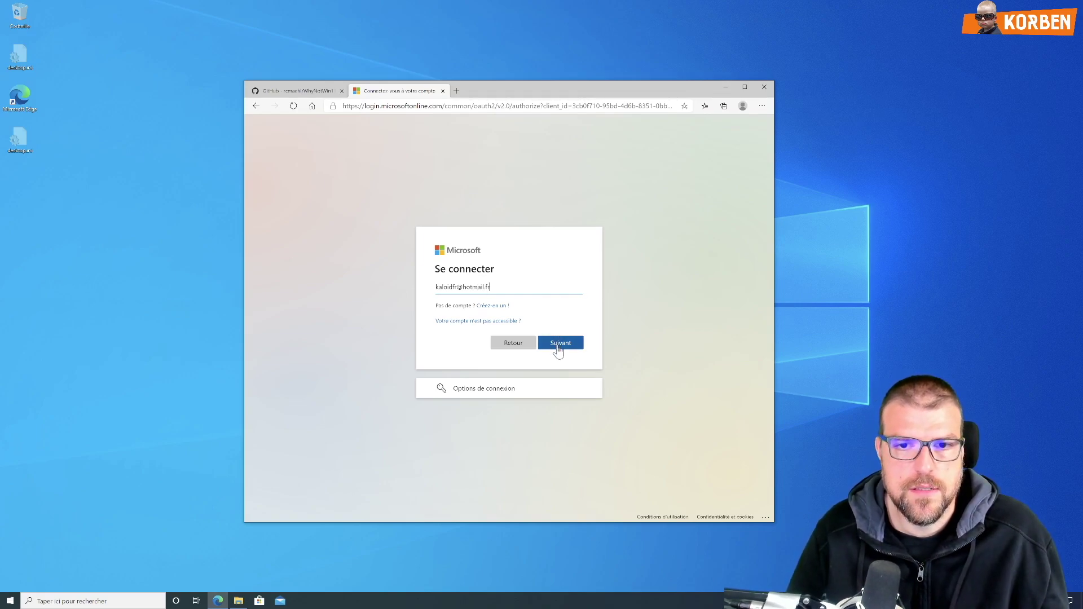
{"action": "left_click", "coordinate": [563, 345]}
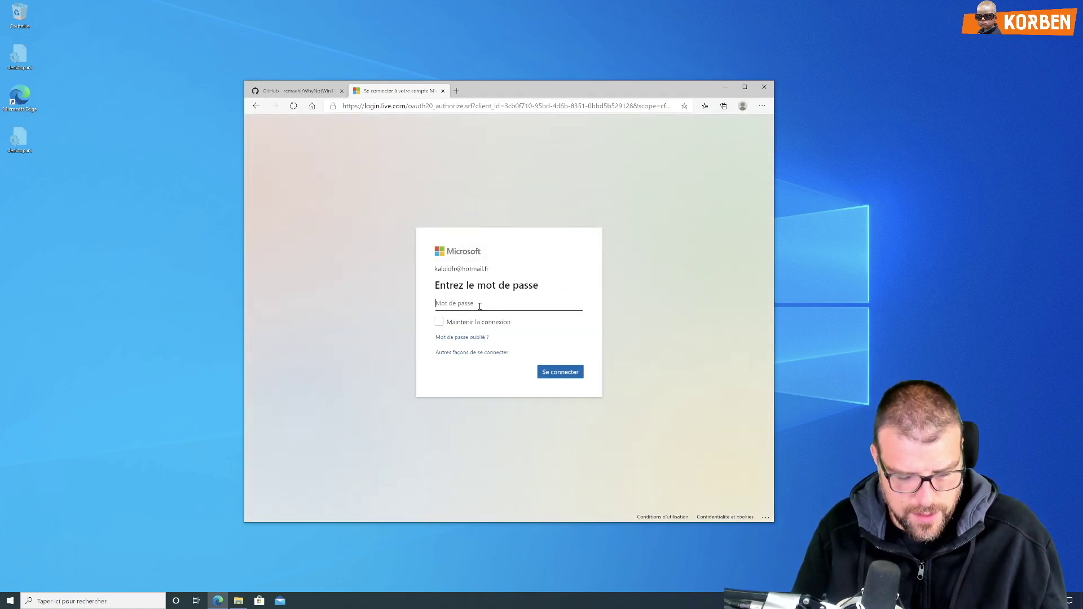
{"action": "type", "text": "••••"}
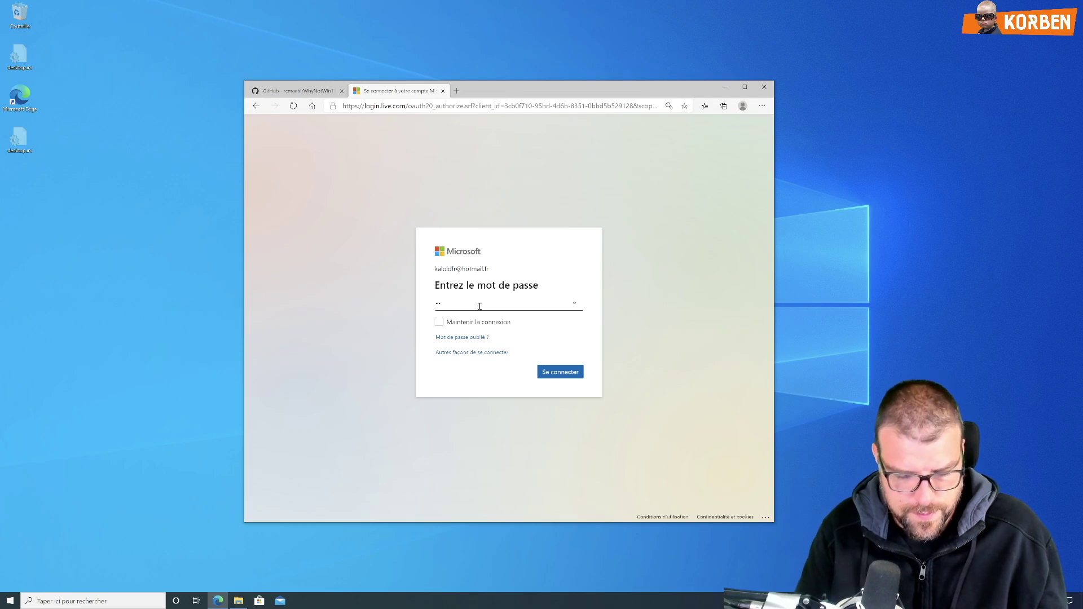
{"action": "type", "text": "••••"}
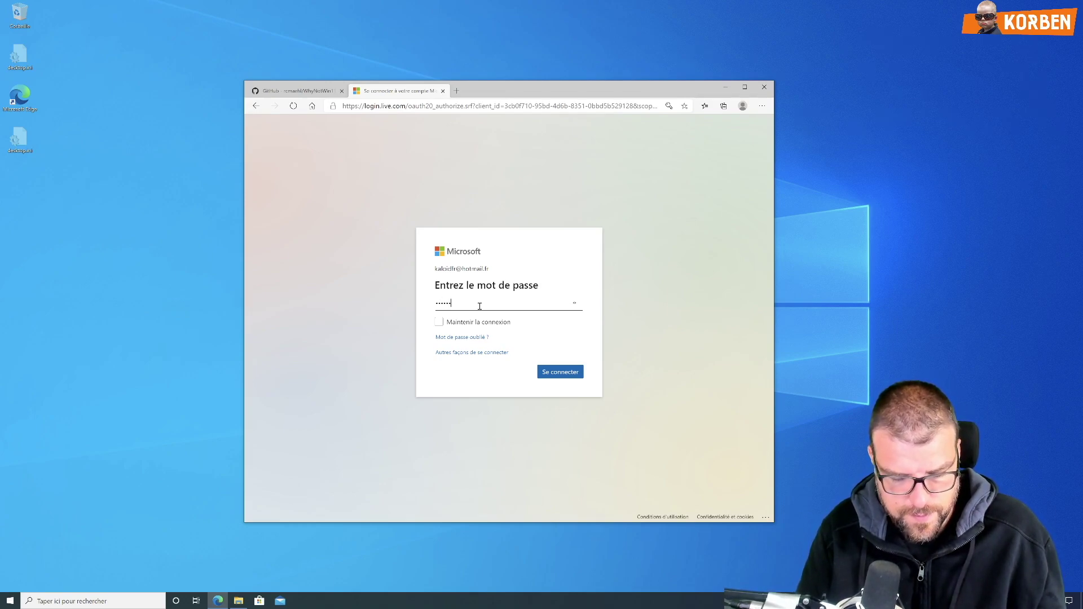
{"action": "left_click", "coordinate": [560, 374]}
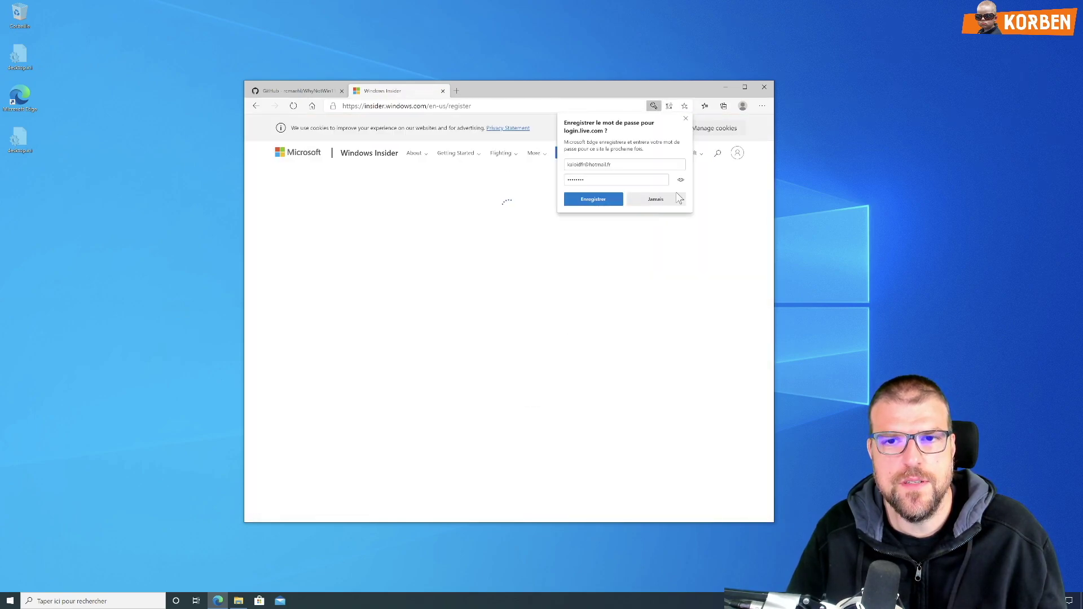
Step: Save the password, expand Supported languages, and scroll to the Insider installation steps
{"action": "left_click", "coordinate": [615, 200]}
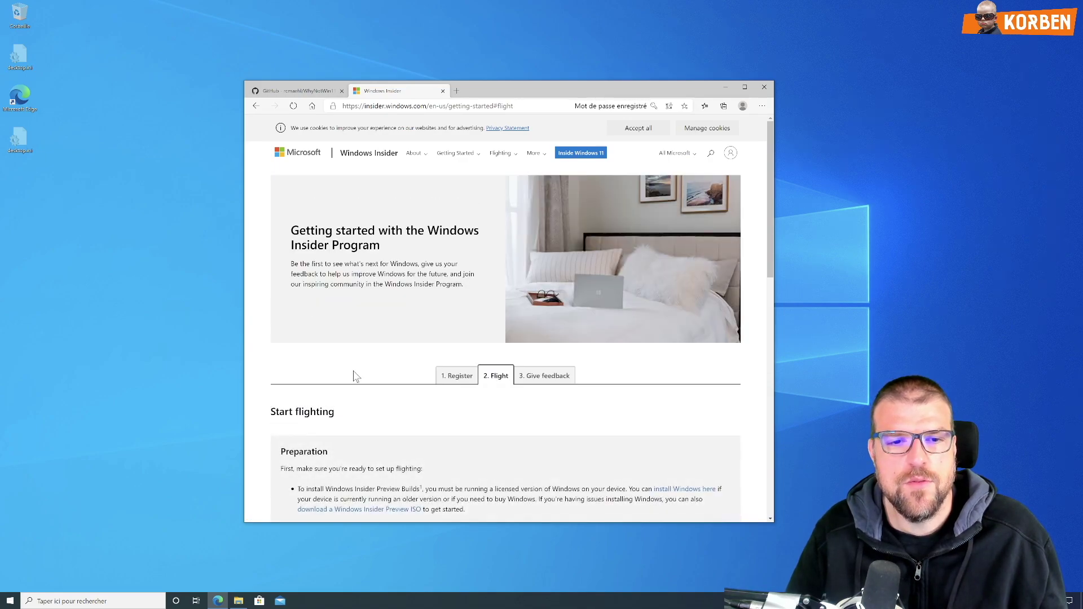
{"action": "scroll", "coordinate": [355, 377], "scroll_direction": "down", "scroll_amount": 1}
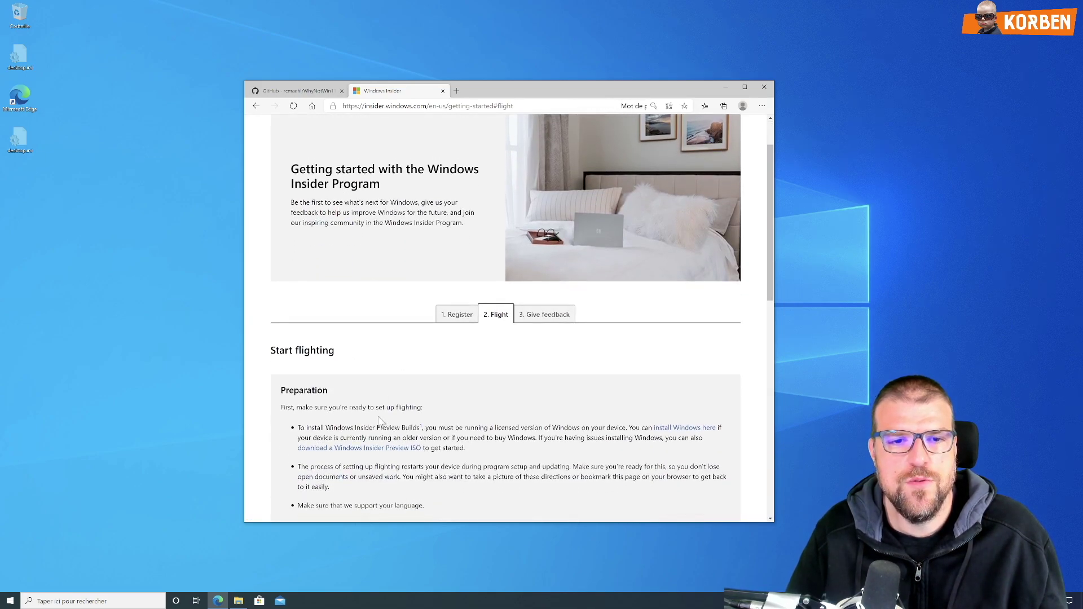
{"action": "scroll", "coordinate": [321, 426], "scroll_direction": "down", "scroll_amount": 2}
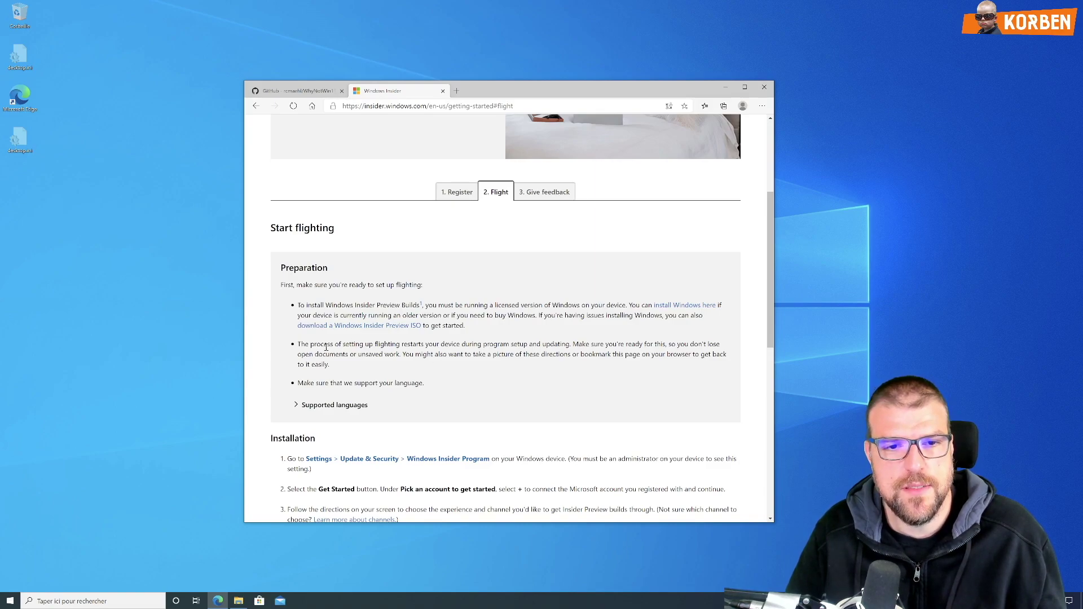
{"action": "left_click", "coordinate": [304, 405]}
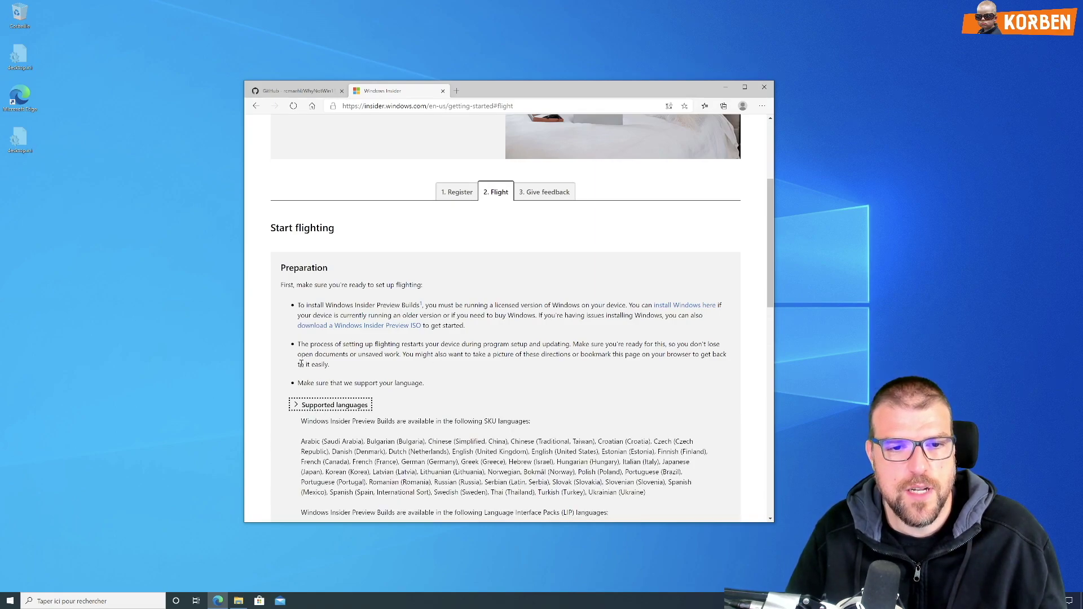
{"action": "scroll", "coordinate": [303, 367], "scroll_direction": "down", "scroll_amount": 4}
{"action": "scroll", "coordinate": [422, 371], "scroll_direction": "down", "scroll_amount": 1}
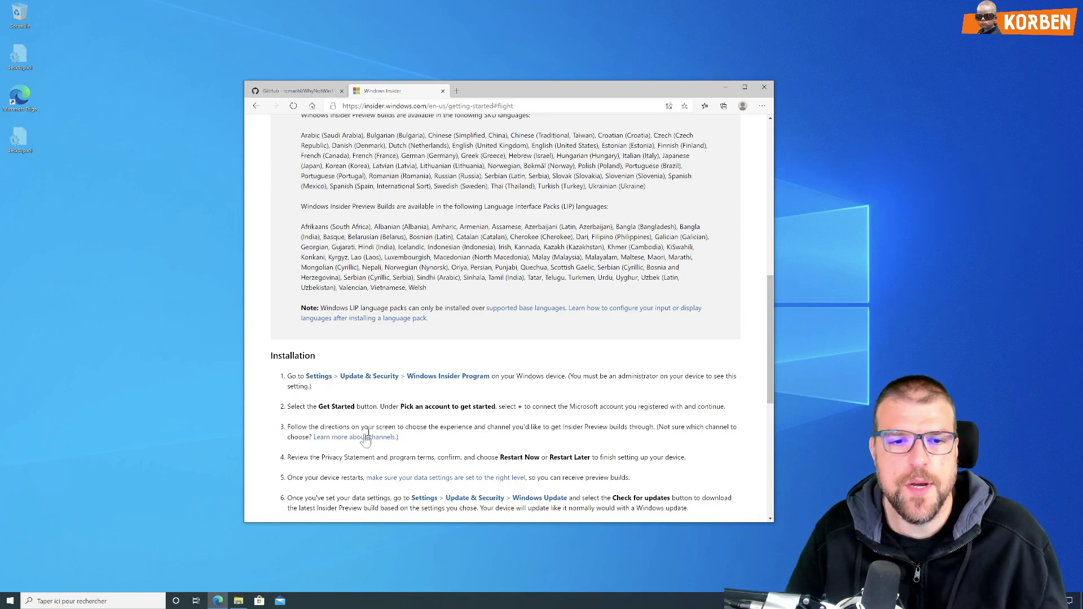
{"action": "scroll", "coordinate": [365, 437], "scroll_direction": "down", "scroll_amount": 2}
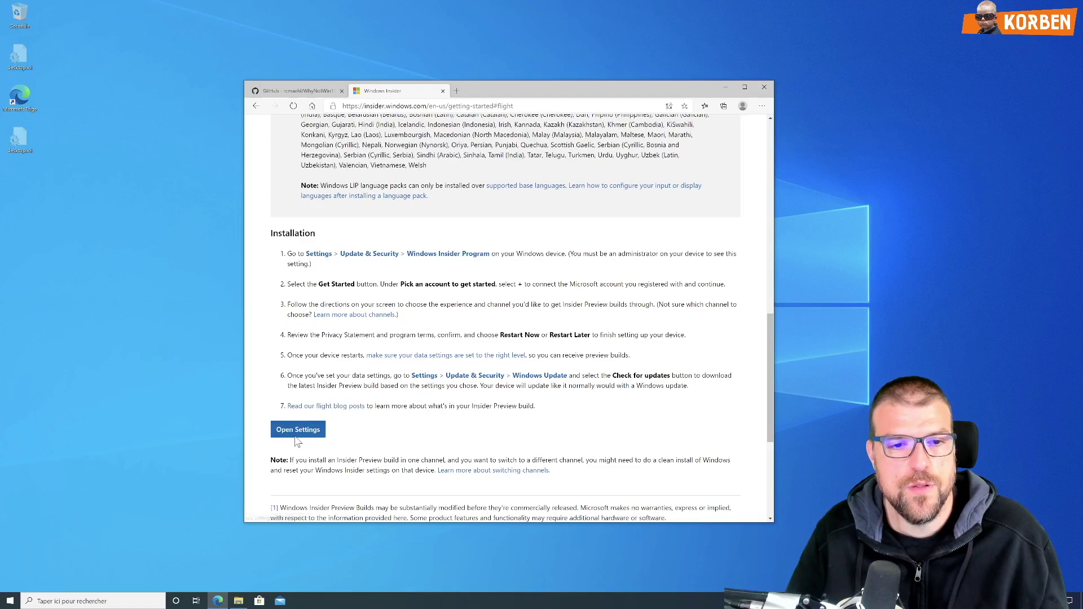
{"action": "left_click", "coordinate": [79, 601]}
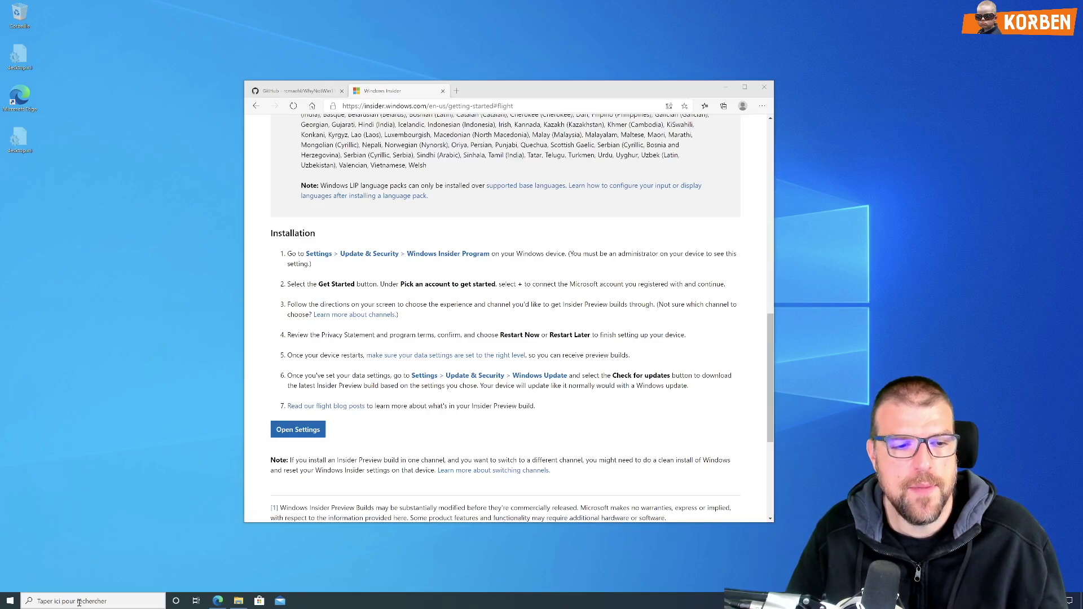
Step: Minimize Edge, search 'param', and launch the Paramètres app
{"action": "left_click", "coordinate": [725, 86]}
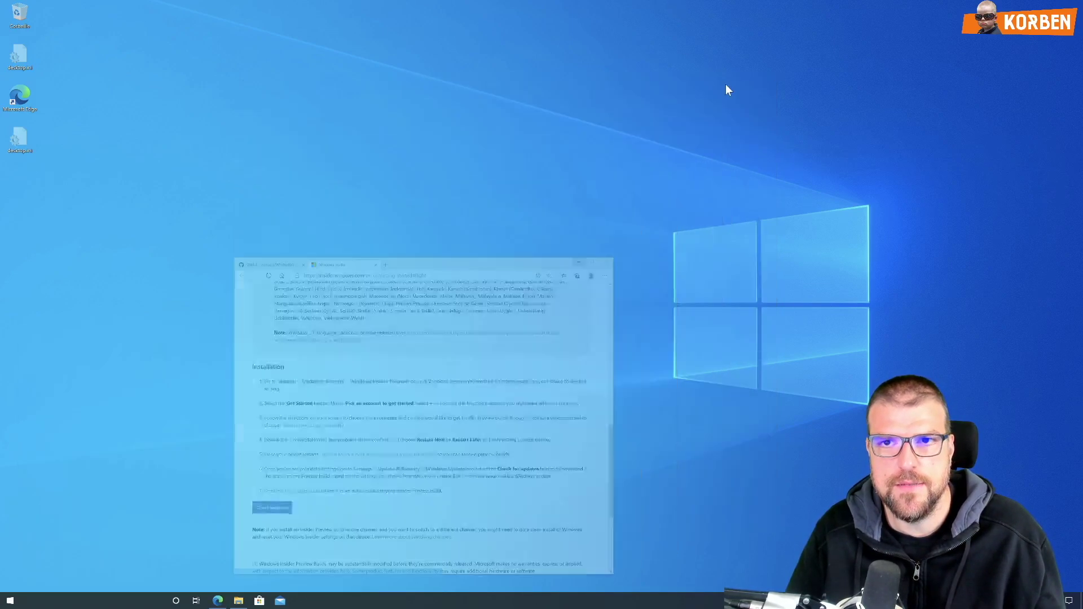
{"action": "left_click", "coordinate": [115, 600]}
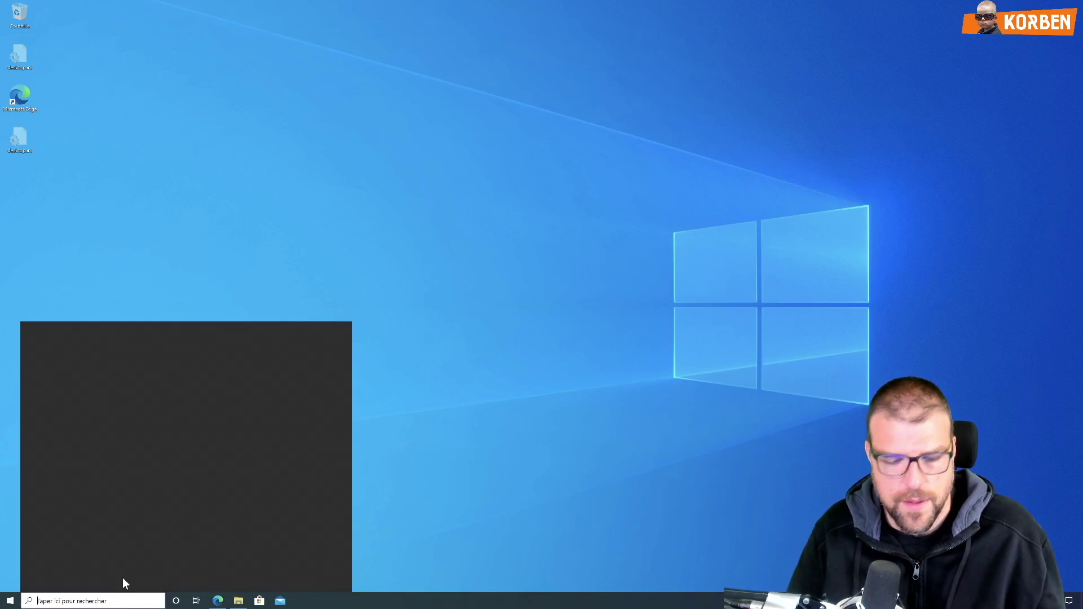
{"action": "type", "text": "param"}
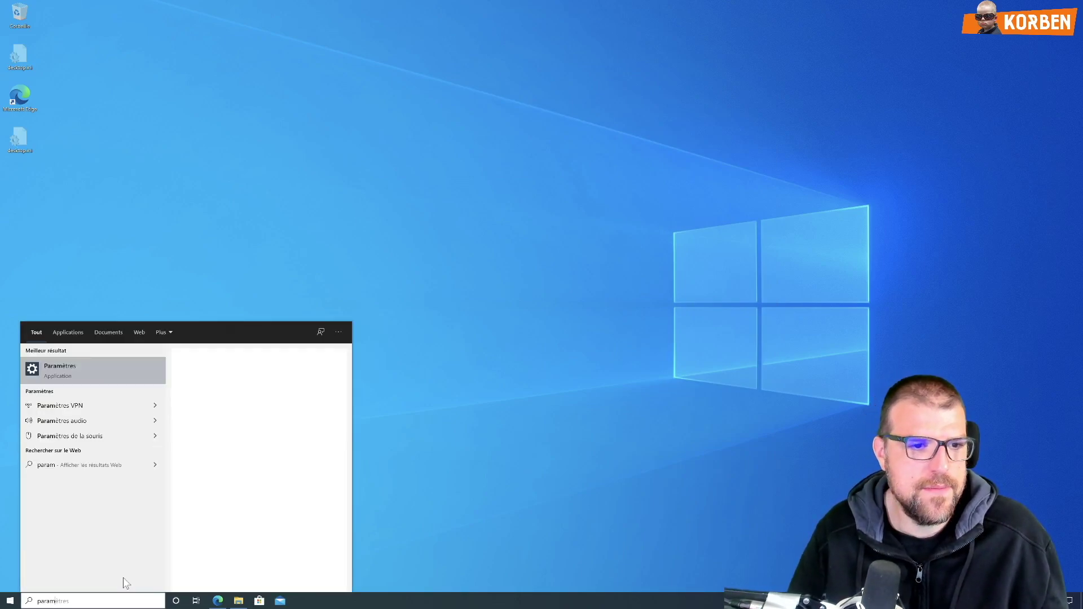
{"action": "left_click", "coordinate": [88, 367]}
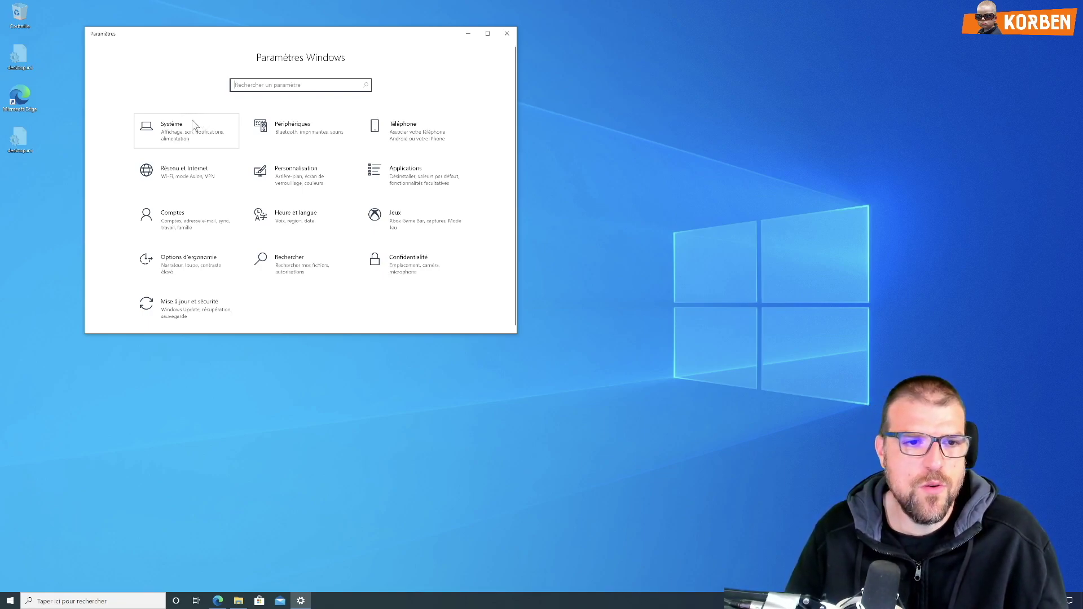
Step: Open Comptes to confirm the Microsoft account is an Administrateur on Vos informations
{"action": "left_click", "coordinate": [210, 232]}
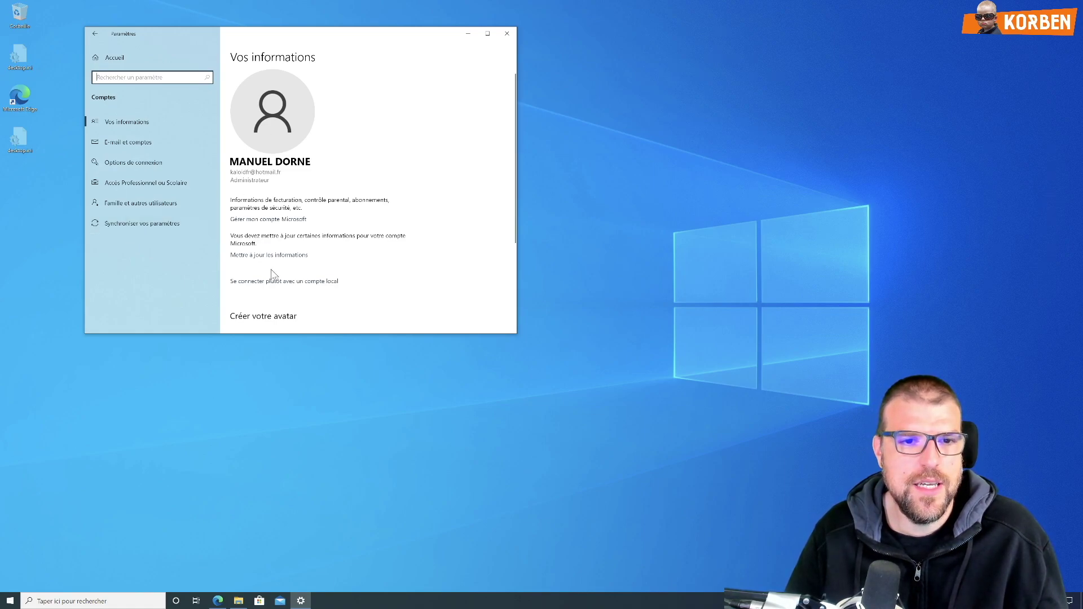
{"action": "scroll", "coordinate": [274, 273], "scroll_direction": "down", "scroll_amount": 2}
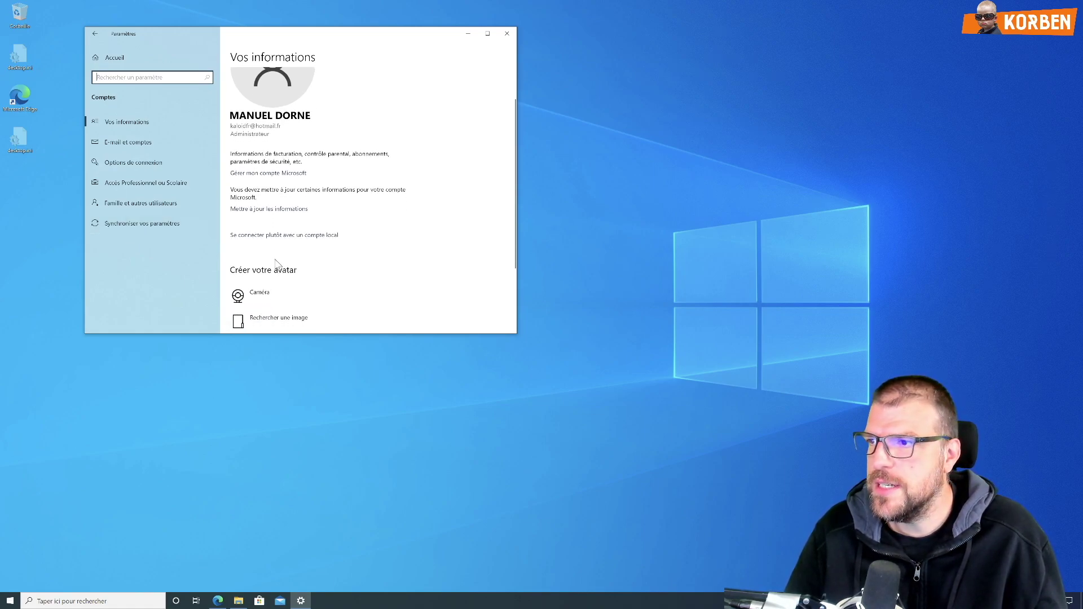
{"action": "scroll", "coordinate": [281, 261], "scroll_direction": "up", "scroll_amount": 2}
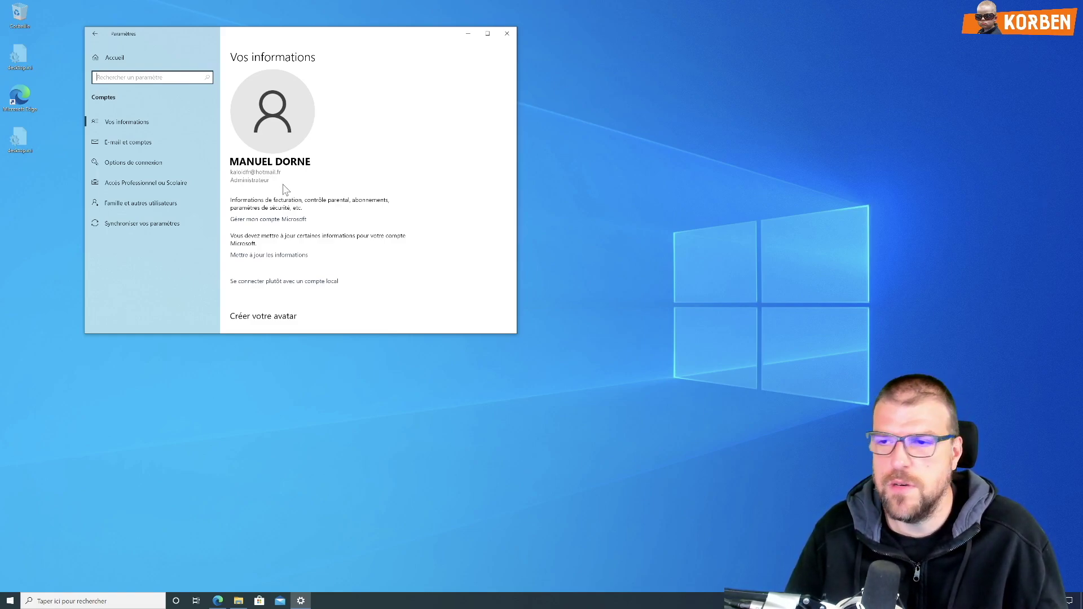
{"action": "left_click", "coordinate": [110, 54]}
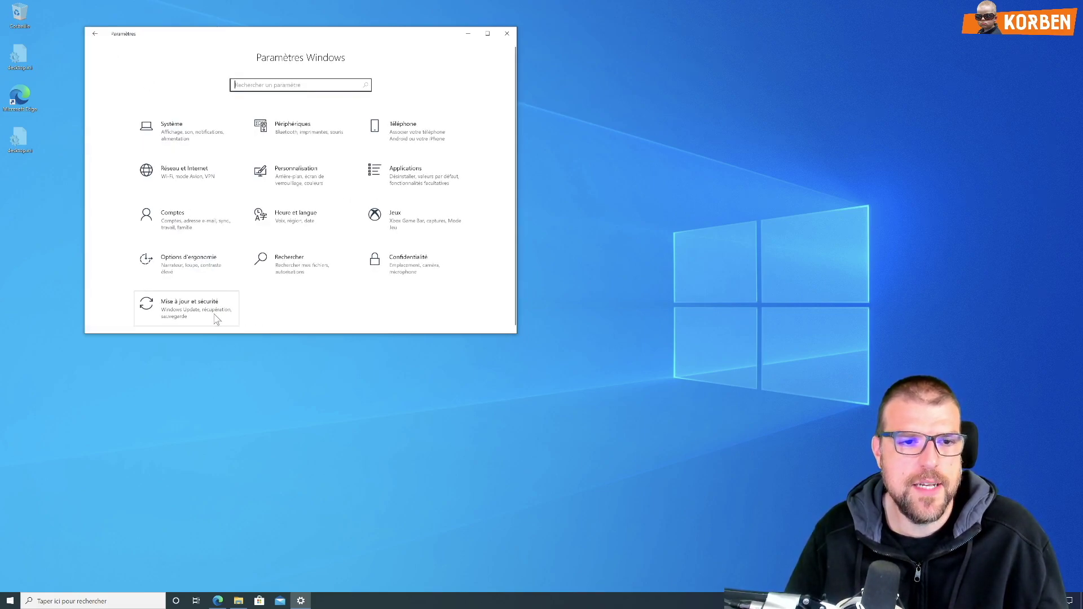
{"action": "left_click", "coordinate": [186, 319]}
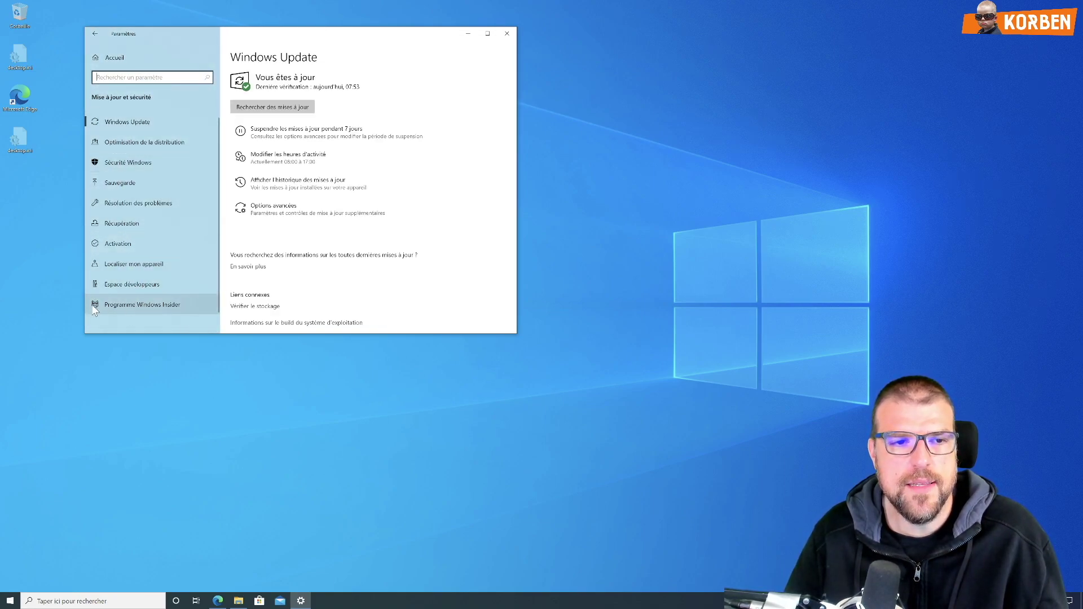
{"action": "left_click", "coordinate": [138, 306]}
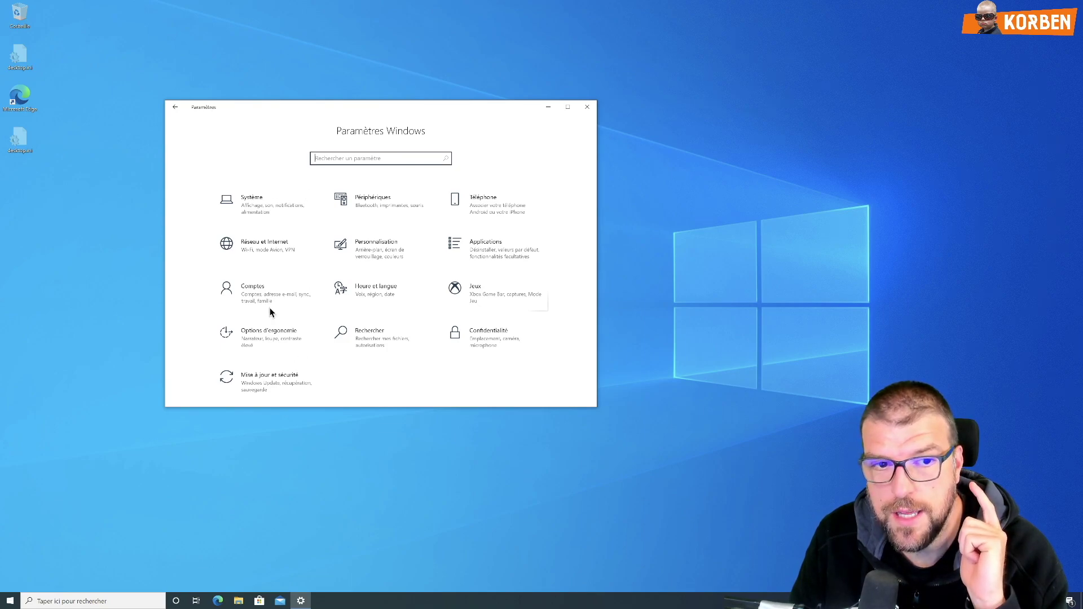
{"action": "left_click", "coordinate": [262, 286]}
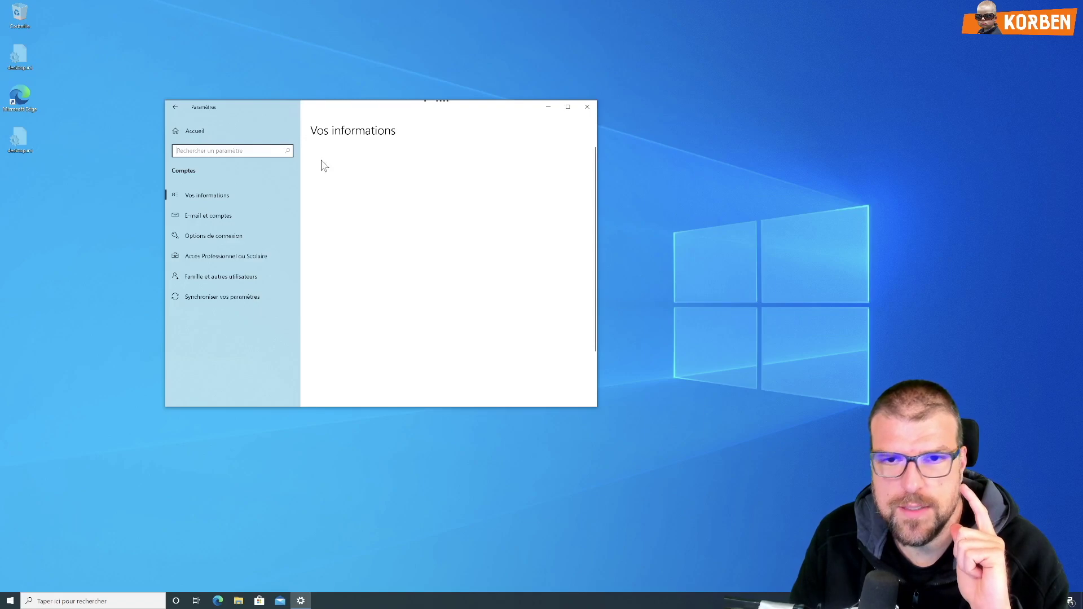
Step: Check Programme Windows Insider, run Rechercher des mises à jour in Windows Update, and return to Accueil
{"action": "left_click", "coordinate": [187, 134]}
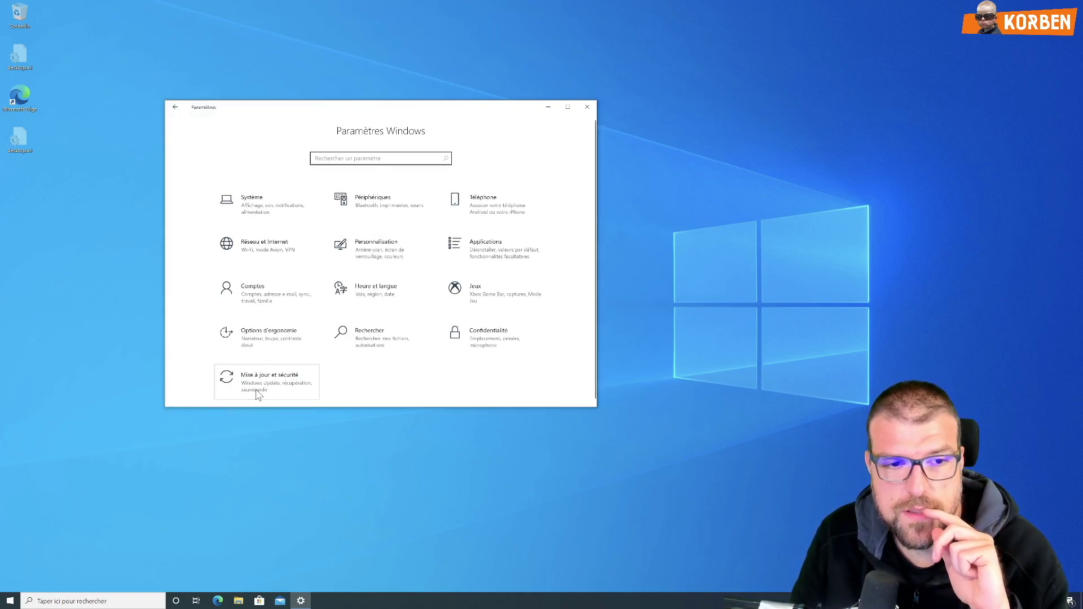
{"action": "left_click", "coordinate": [256, 387]}
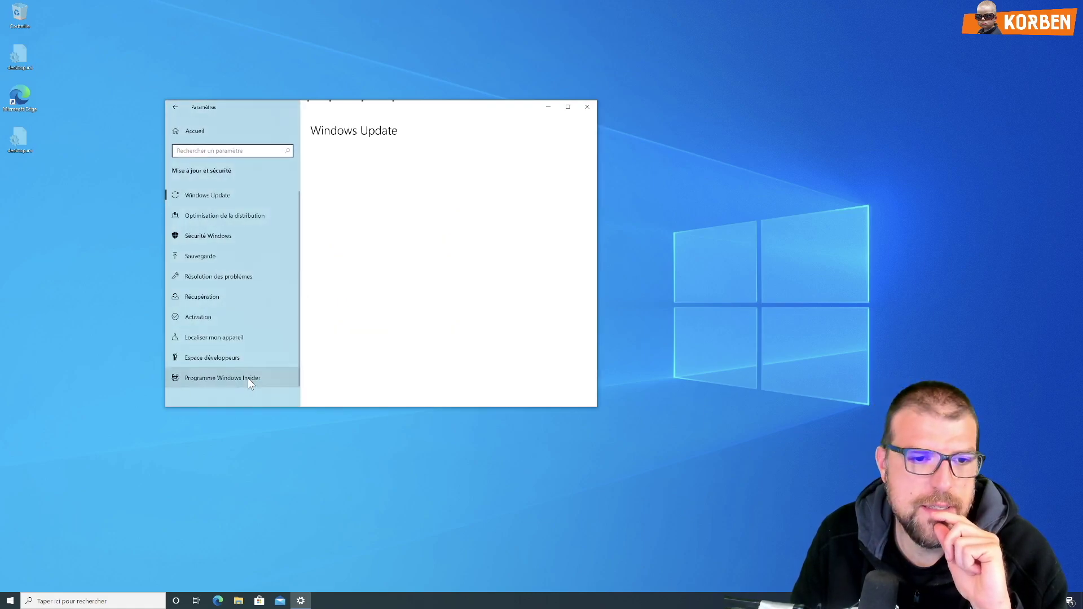
{"action": "left_click", "coordinate": [246, 376]}
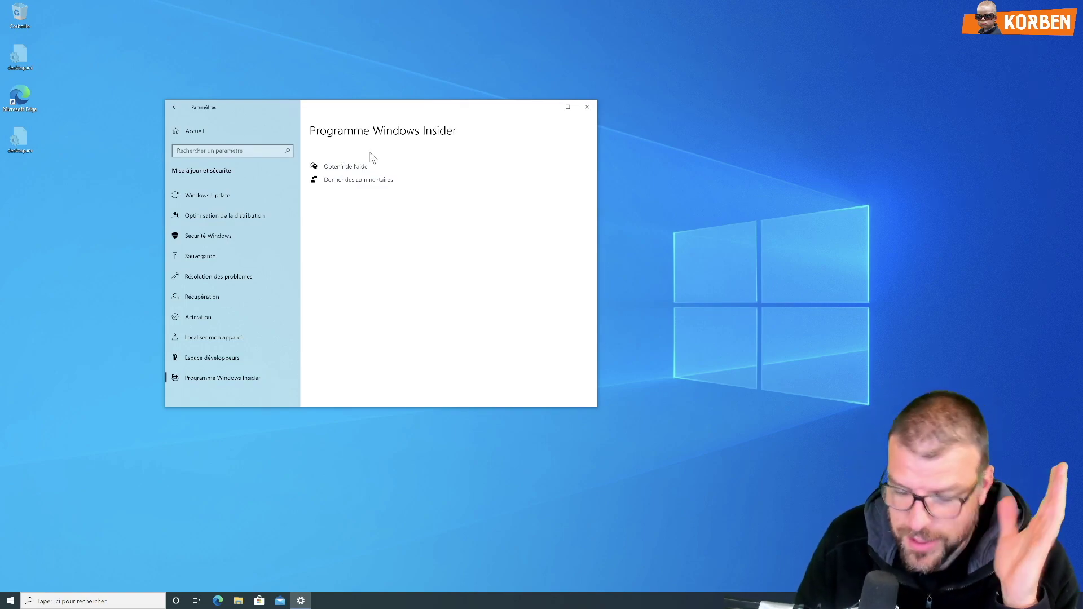
{"action": "left_click", "coordinate": [249, 190]}
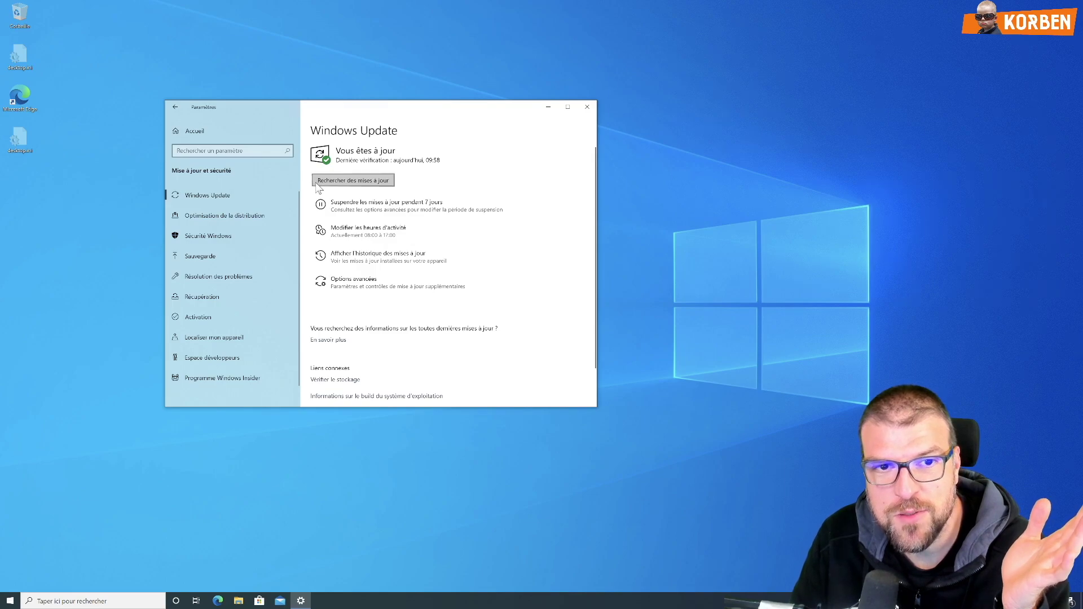
{"action": "left_click", "coordinate": [352, 184]}
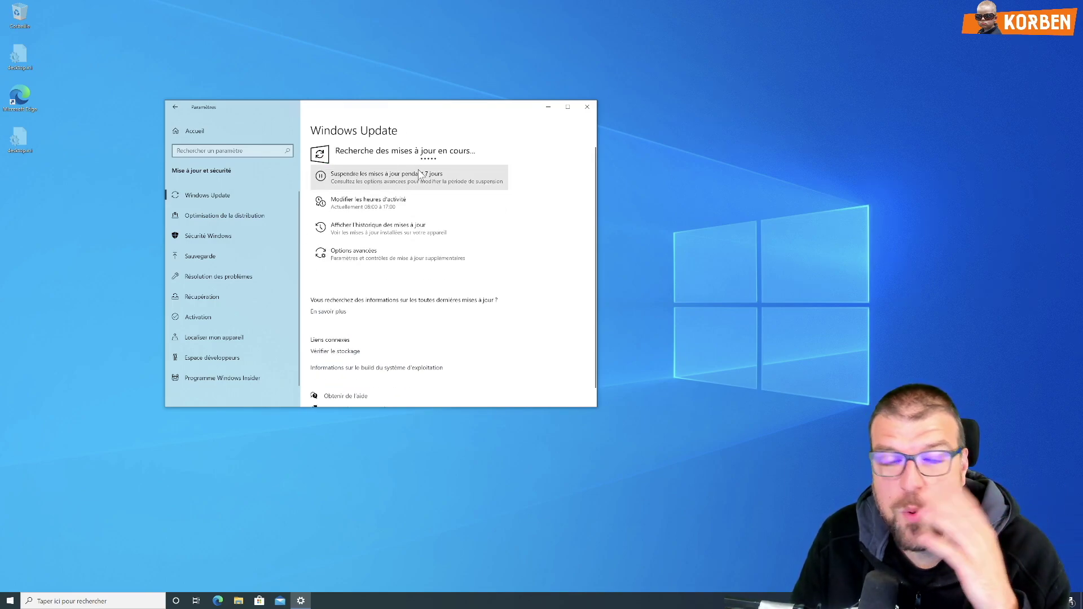
{"action": "left_click", "coordinate": [247, 378]}
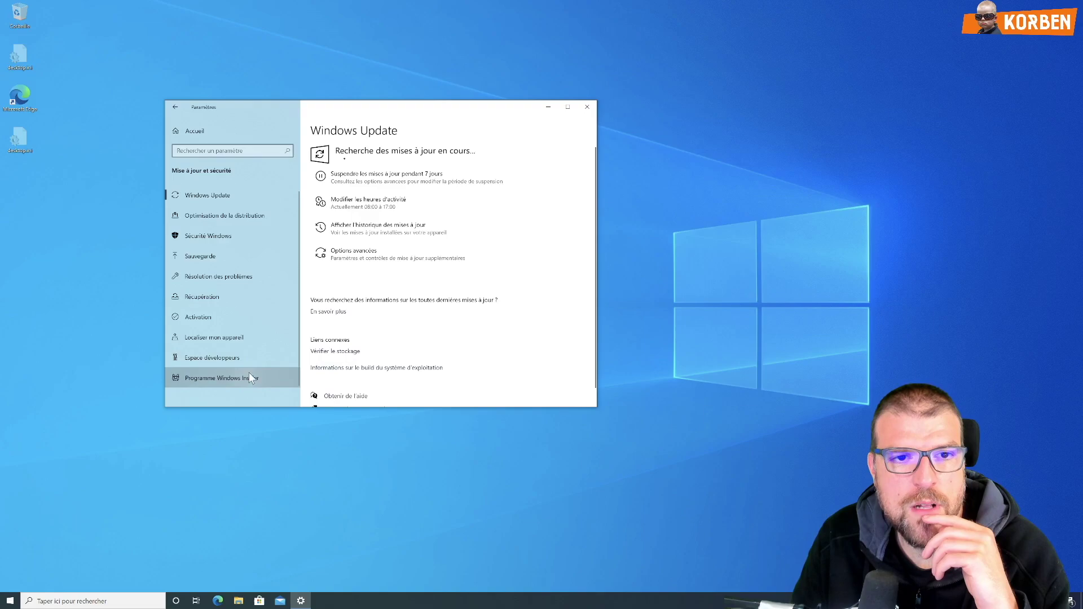
{"action": "left_click", "coordinate": [205, 133]}
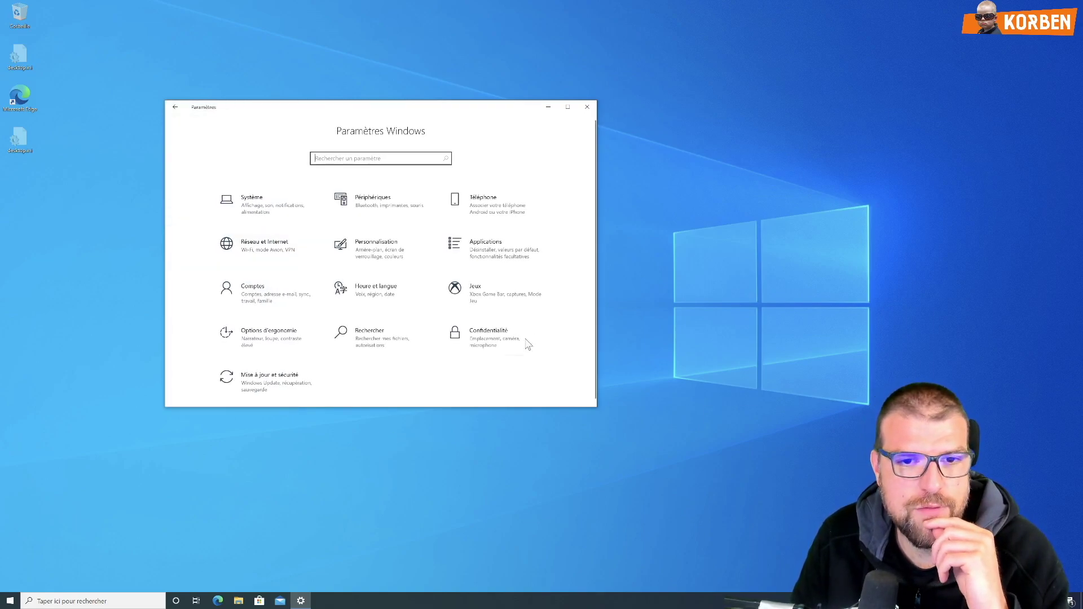
Step: Select 'Données de diagnostic facultatives' under Confidentialité > Diagnostics et commentaires
{"action": "left_click", "coordinate": [473, 341]}
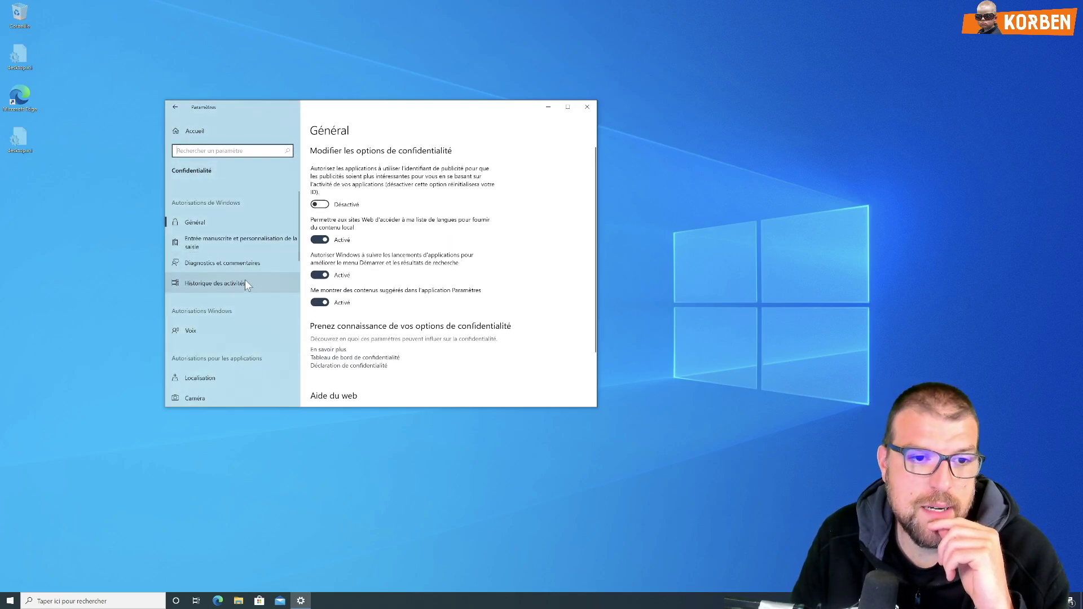
{"action": "left_click", "coordinate": [199, 263]}
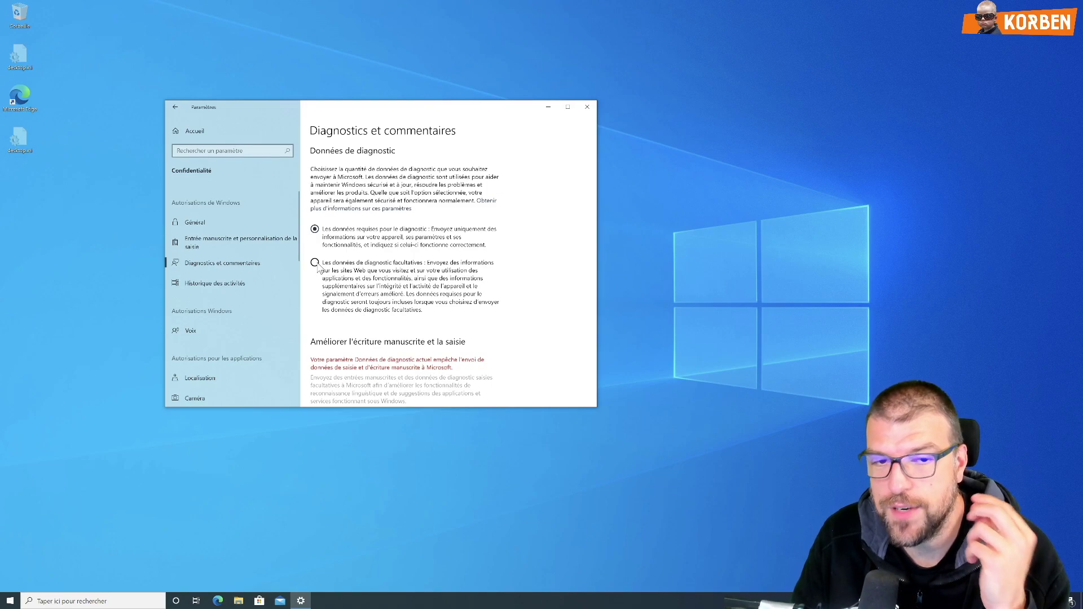
{"action": "left_click", "coordinate": [315, 263]}
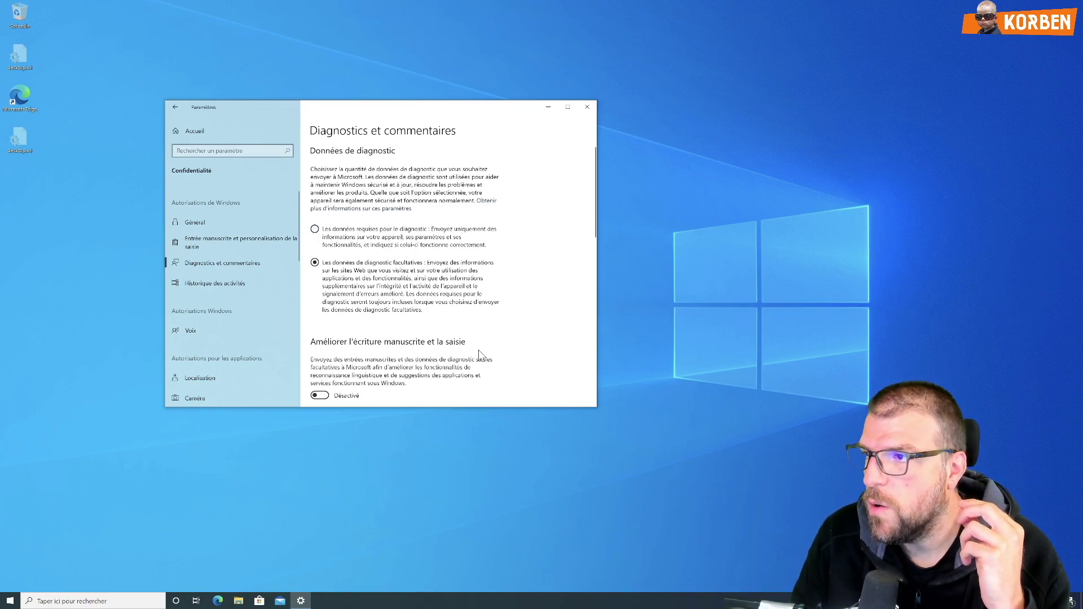
{"action": "left_click", "coordinate": [593, 404]}
{"action": "scroll", "coordinate": [389, 298], "scroll_direction": "up", "scroll_amount": 1}
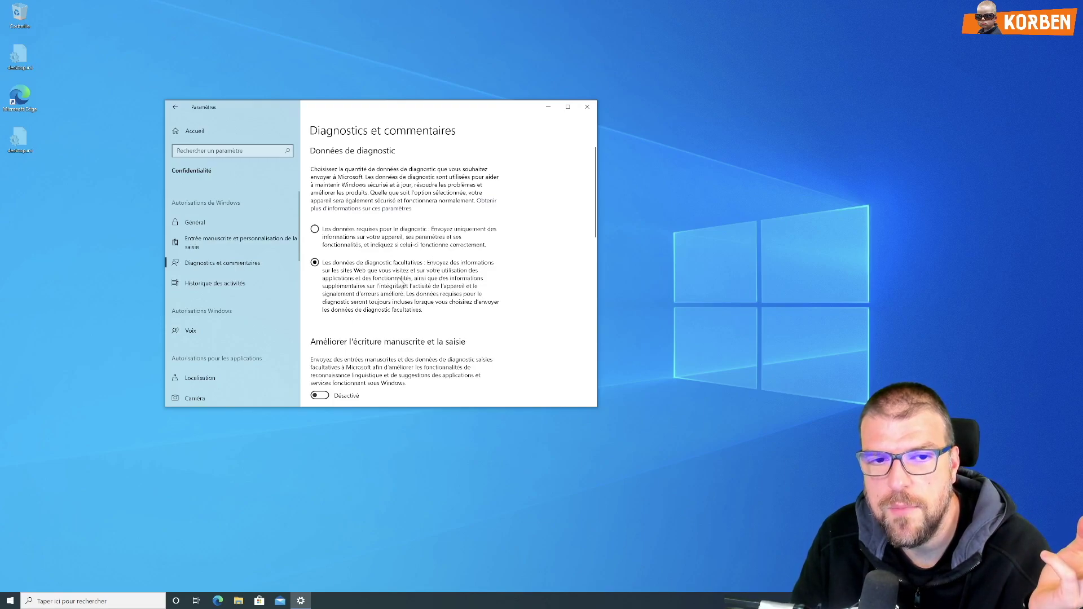
{"action": "scroll", "coordinate": [396, 289], "scroll_direction": "down", "scroll_amount": 2}
{"action": "scroll", "coordinate": [395, 289], "scroll_direction": "up", "scroll_amount": 2}
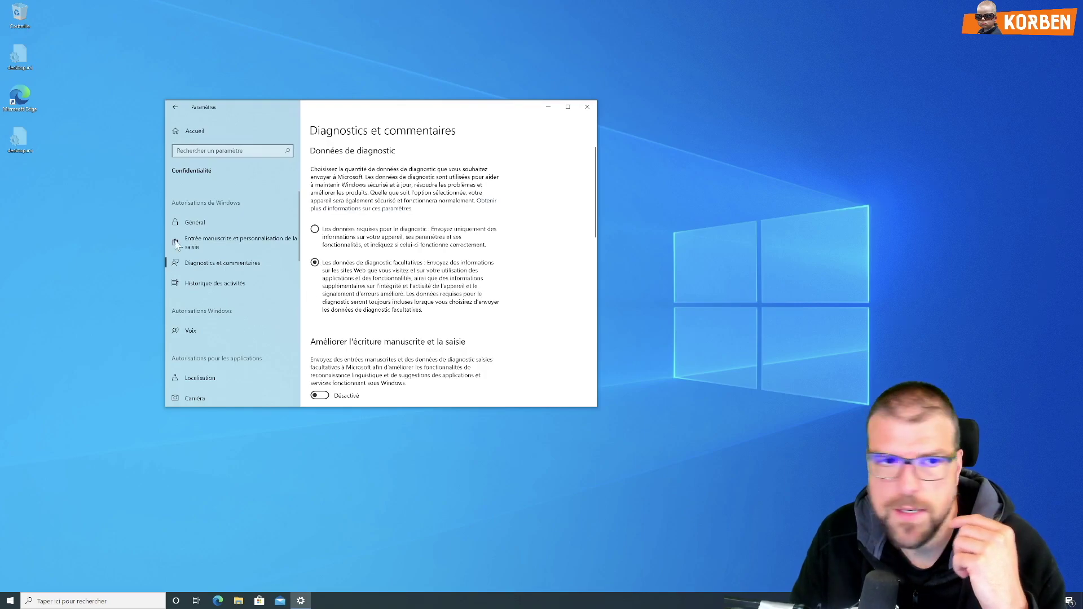
{"action": "left_click", "coordinate": [181, 133]}
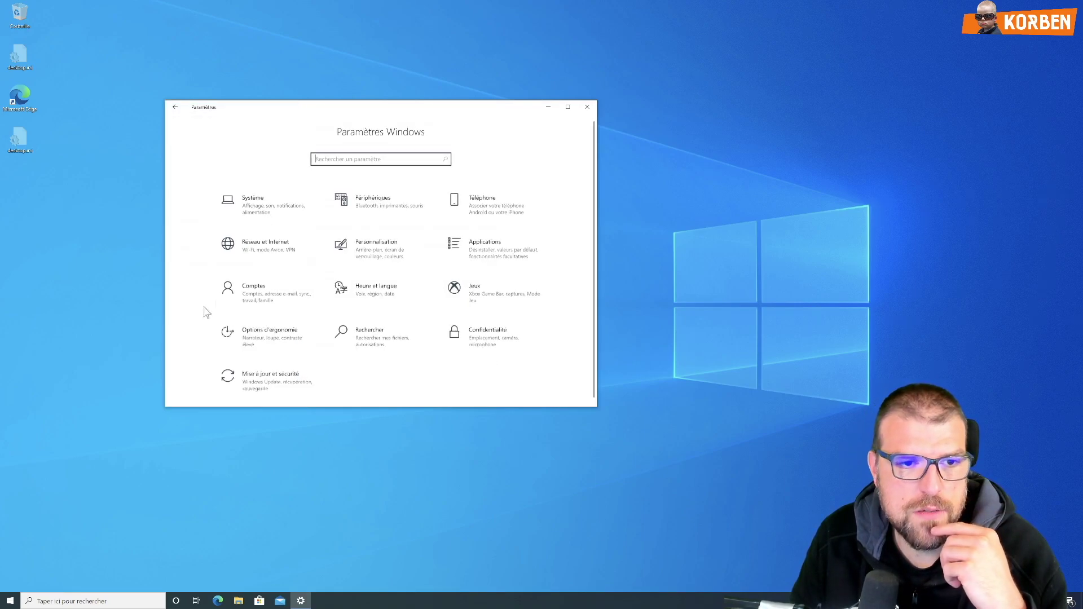
{"action": "left_click", "coordinate": [276, 385]}
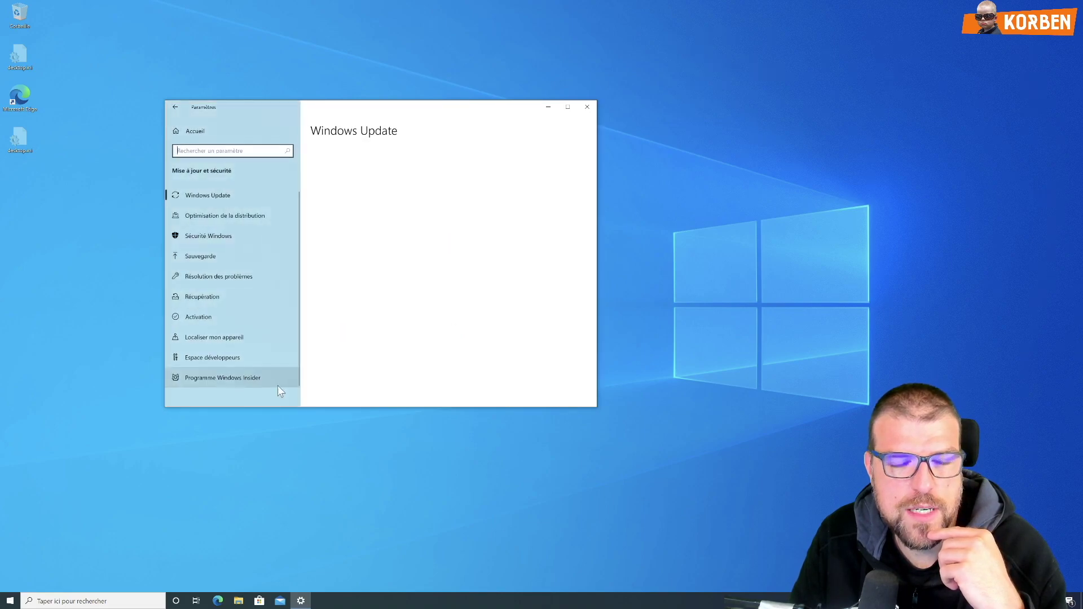
{"action": "left_click", "coordinate": [262, 378]}
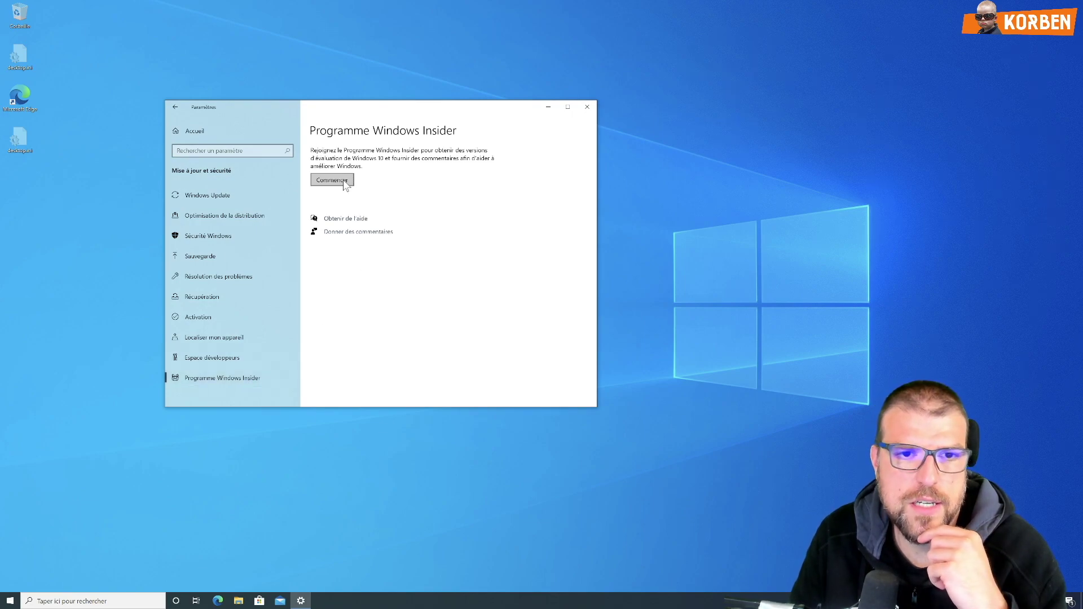
Step: Start joining the Insider Program, link the existing Microsoft account, and verify with its PIN
{"action": "left_click", "coordinate": [343, 180]}
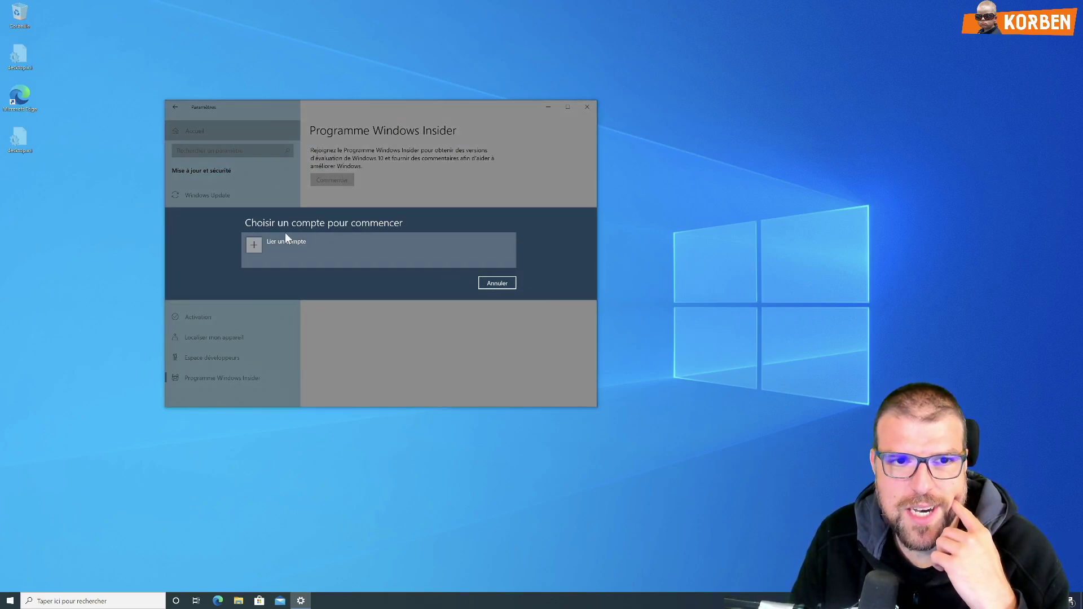
{"action": "left_click", "coordinate": [260, 244]}
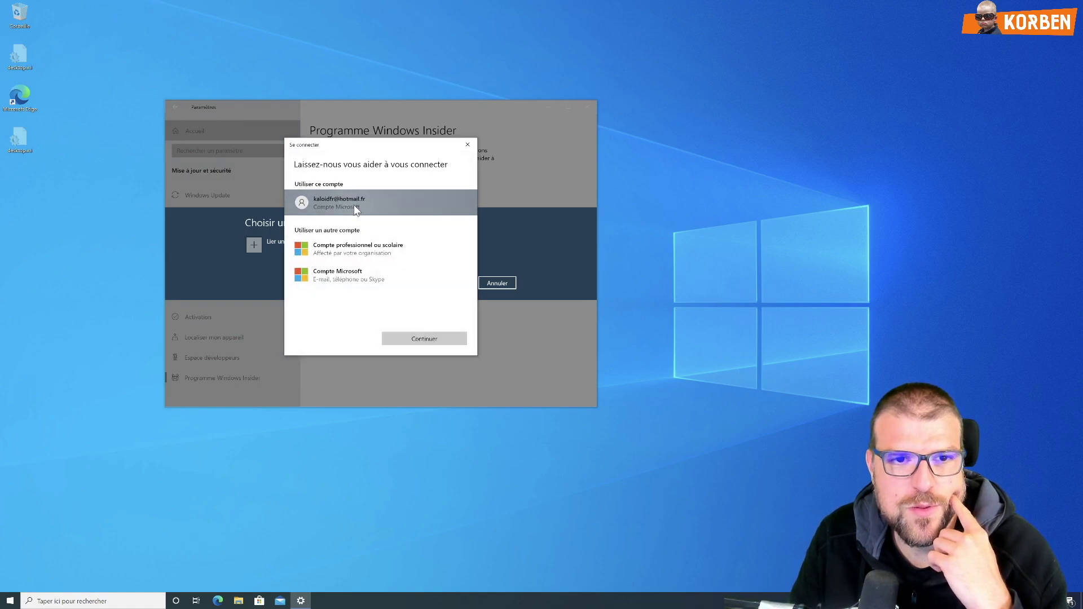
{"action": "left_click", "coordinate": [355, 209]}
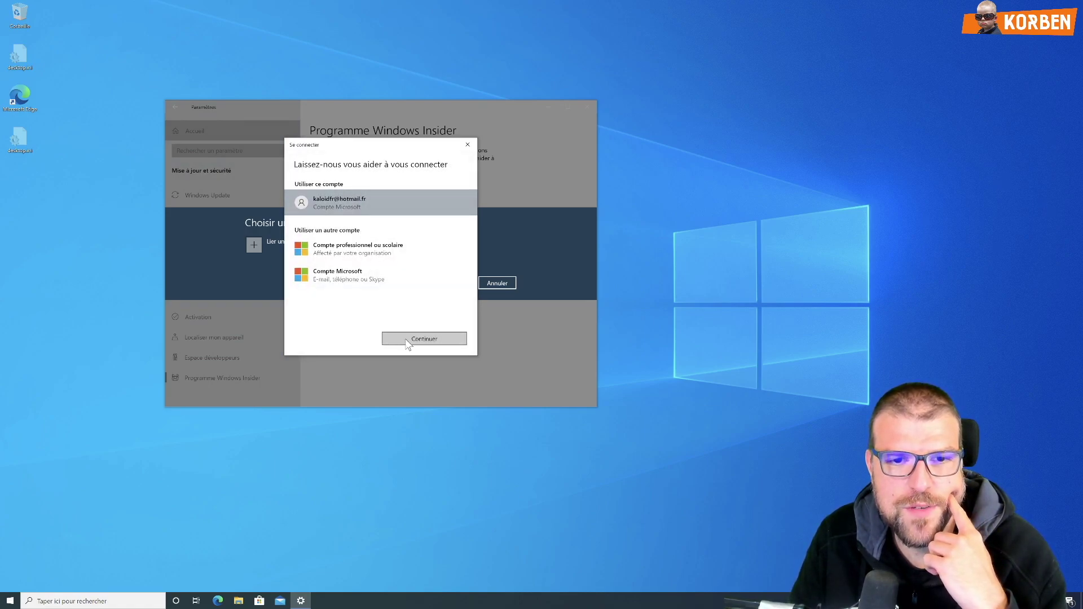
{"action": "left_click", "coordinate": [406, 340]}
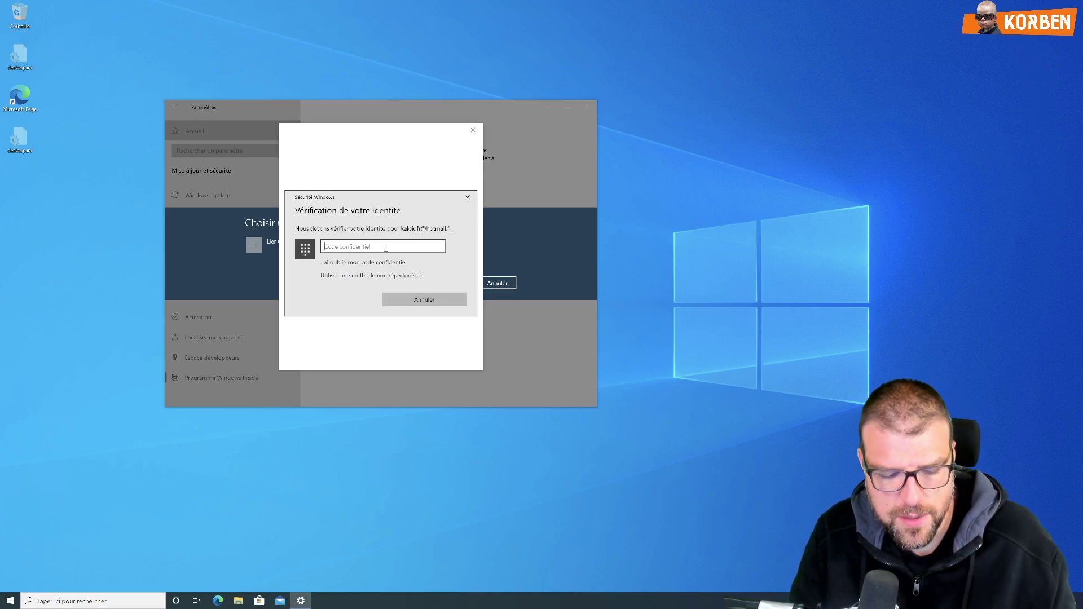
{"action": "type", "text": "••"}
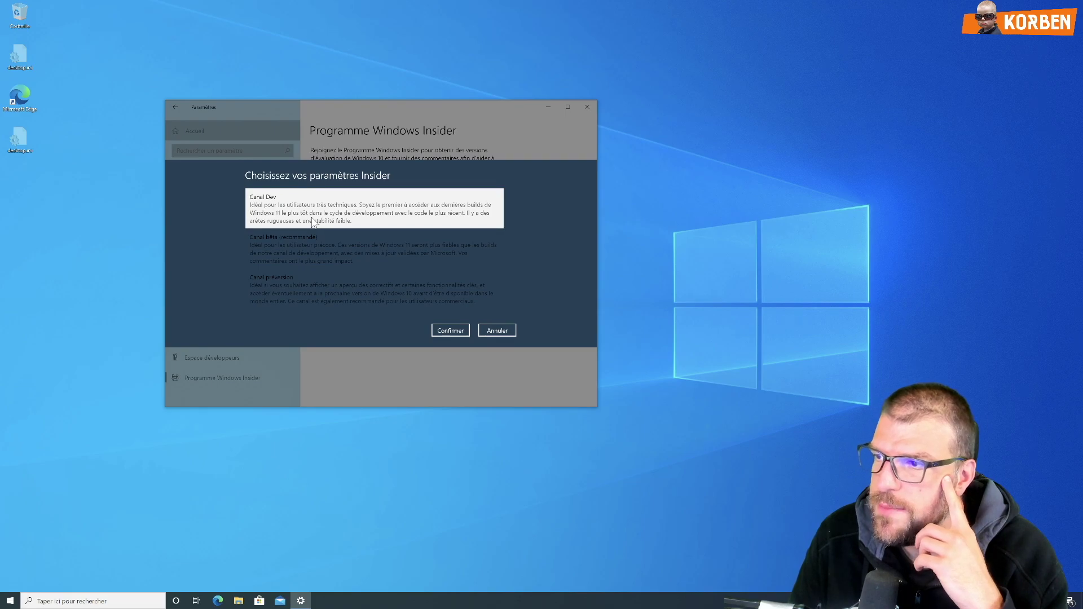
Step: Choose Canal Dev as the Insider channel and confirm the choice
{"action": "left_click", "coordinate": [320, 248]}
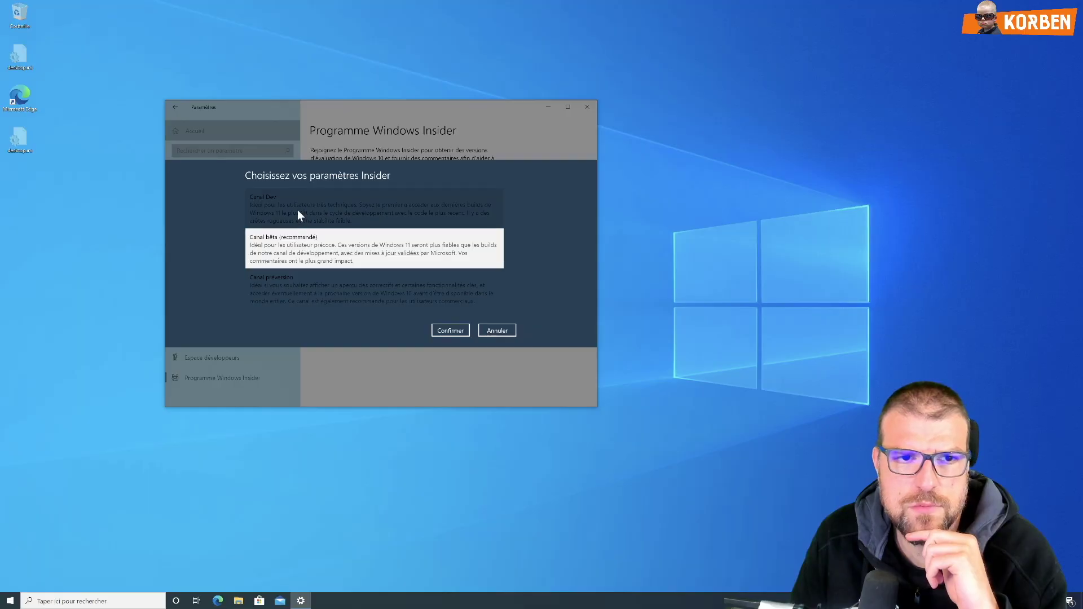
{"action": "left_click", "coordinate": [297, 210]}
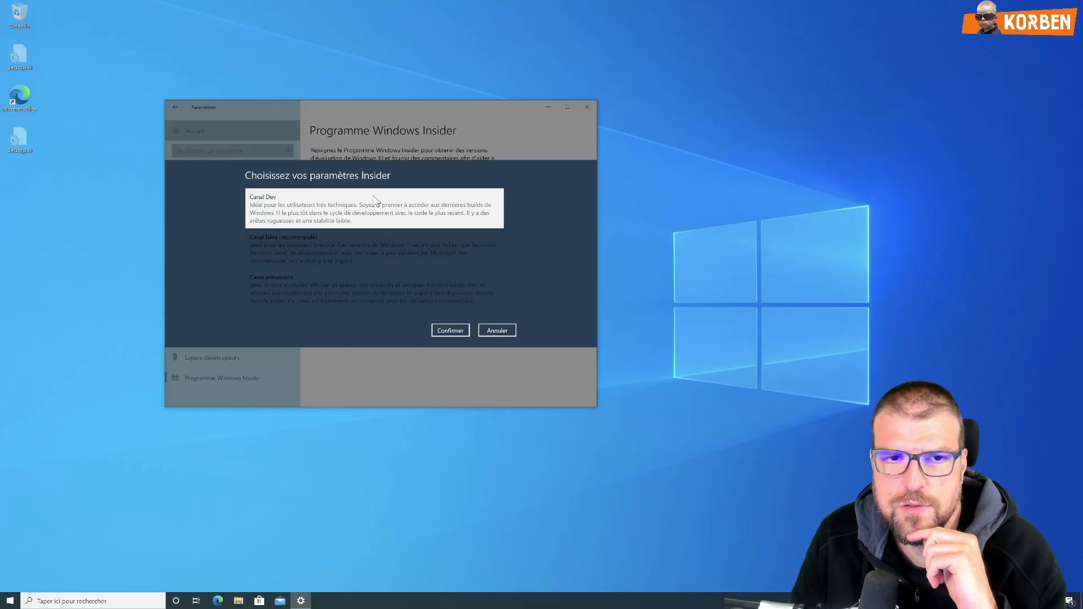
{"action": "left_click", "coordinate": [300, 253]}
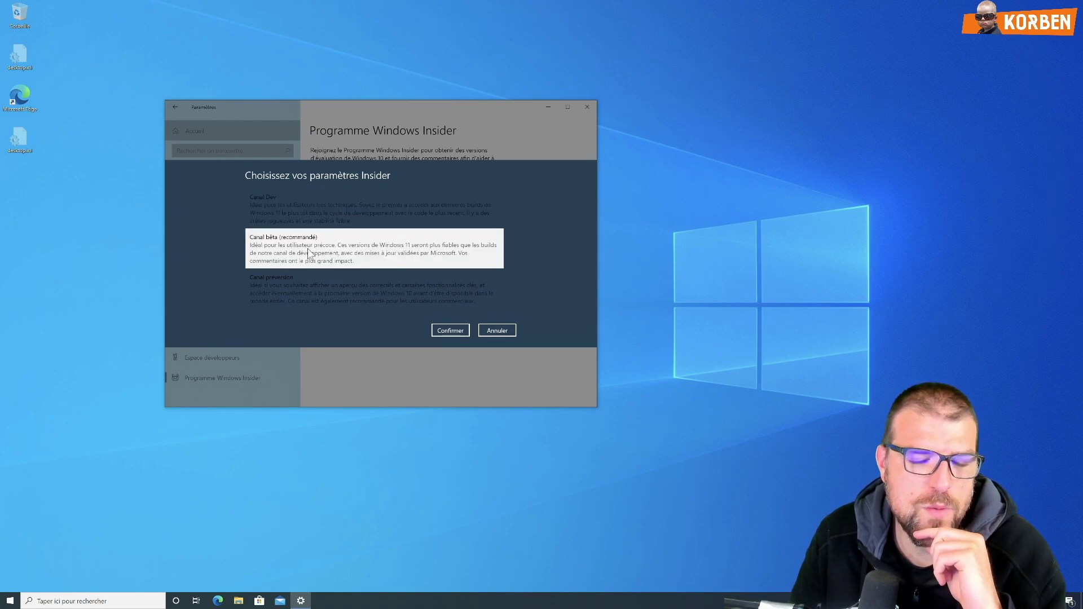
{"action": "left_click", "coordinate": [428, 208]}
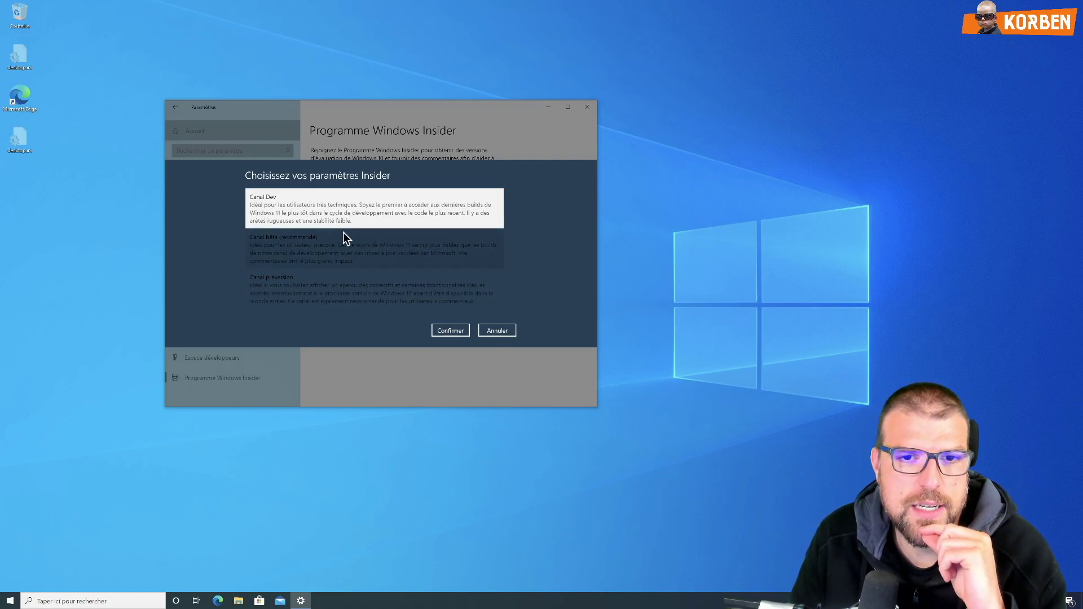
{"action": "left_click", "coordinate": [294, 239]}
{"action": "left_click", "coordinate": [290, 205]}
{"action": "left_click", "coordinate": [296, 239]}
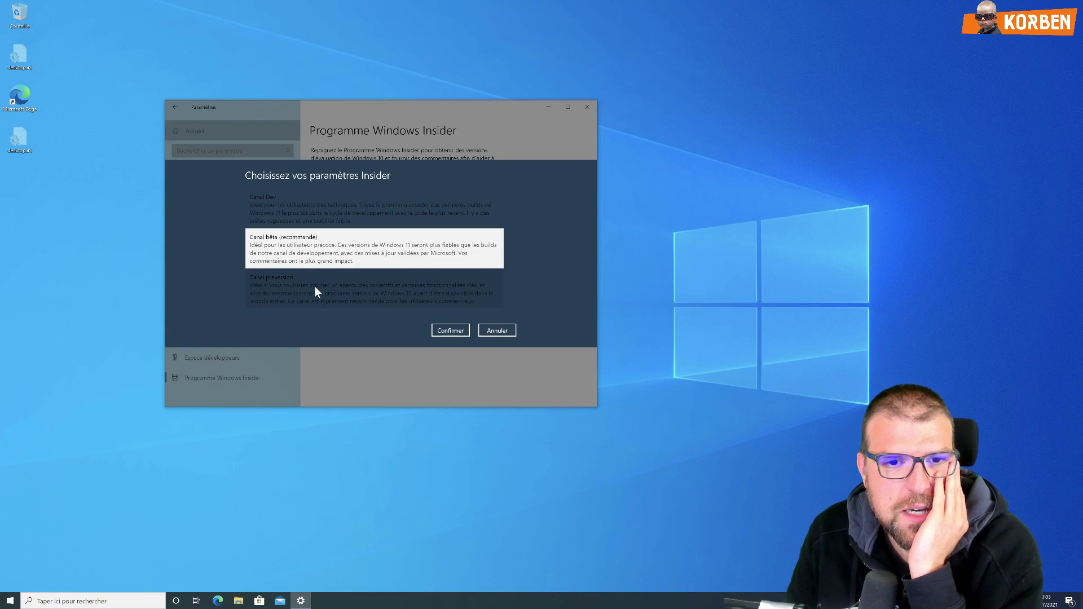
{"action": "left_click", "coordinate": [312, 212]}
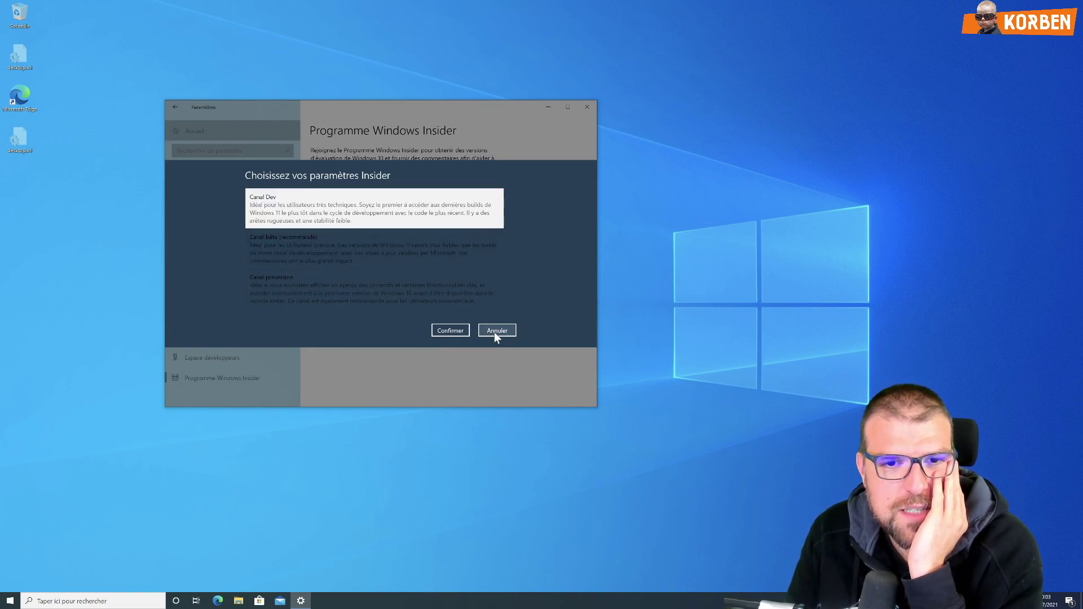
{"action": "left_click", "coordinate": [452, 331]}
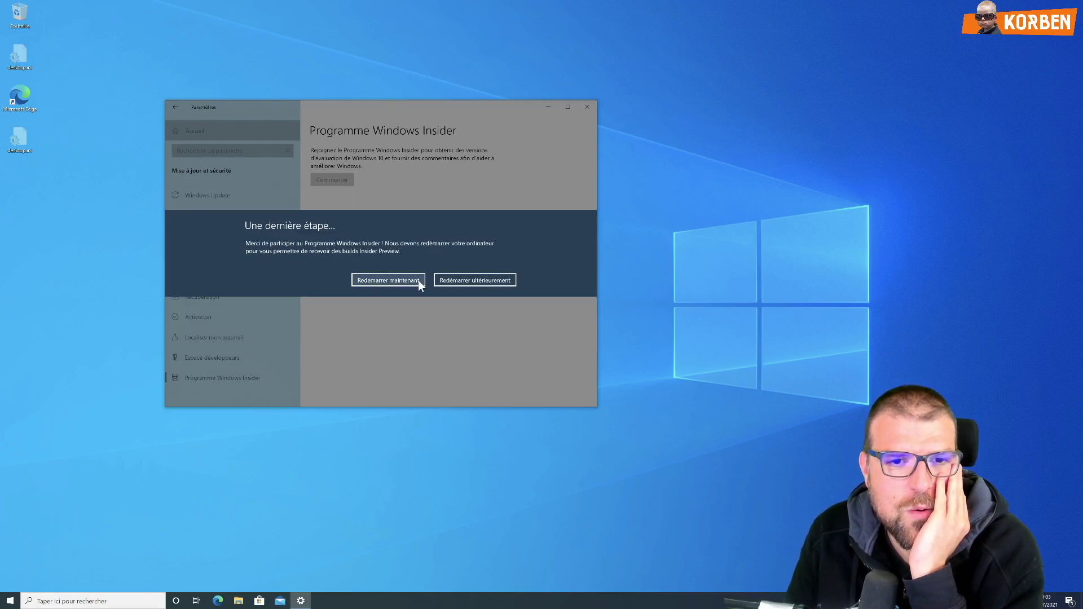
Step: Restart the PC now (Redémarrer maintenant) to finish Insider enrollment
{"action": "left_click", "coordinate": [418, 280]}
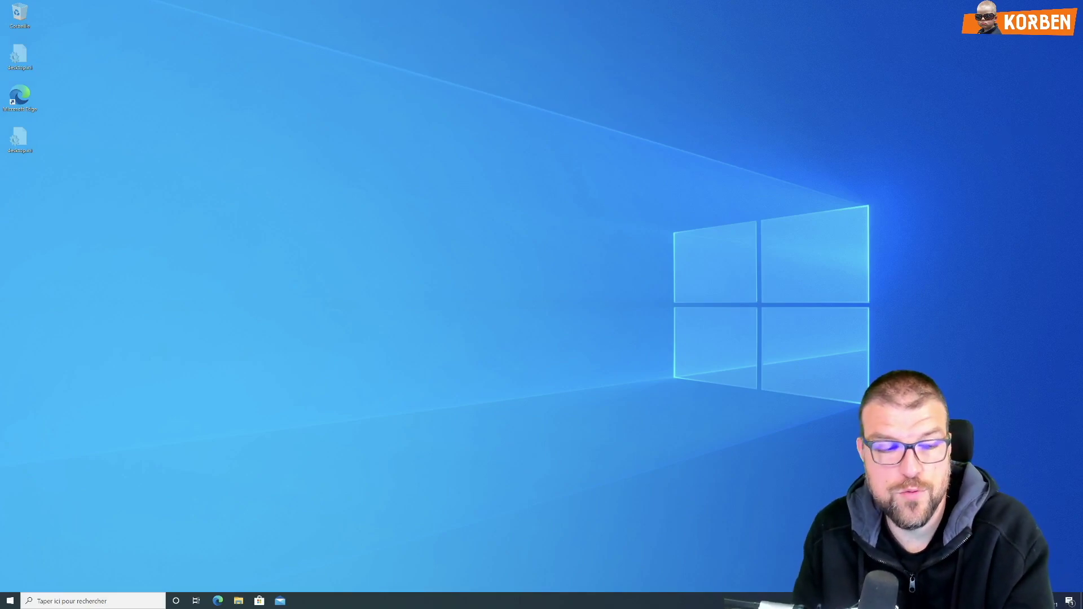
Step: Launch Paramètres via a 'para' taskbar search and open Mise à jour et sécurité
{"action": "left_click", "coordinate": [104, 601]}
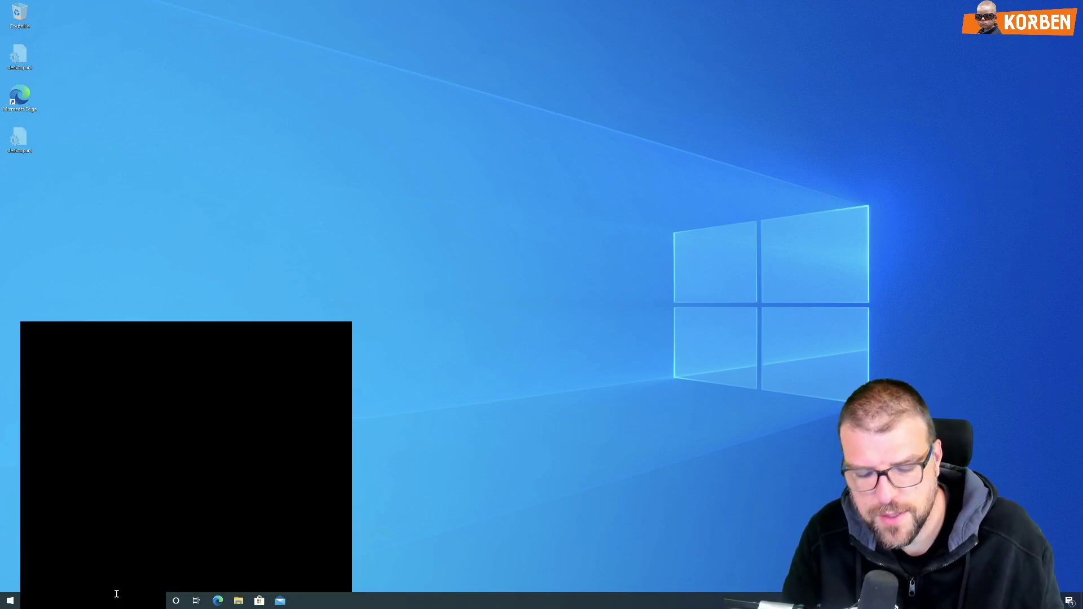
{"action": "type", "text": "para"}
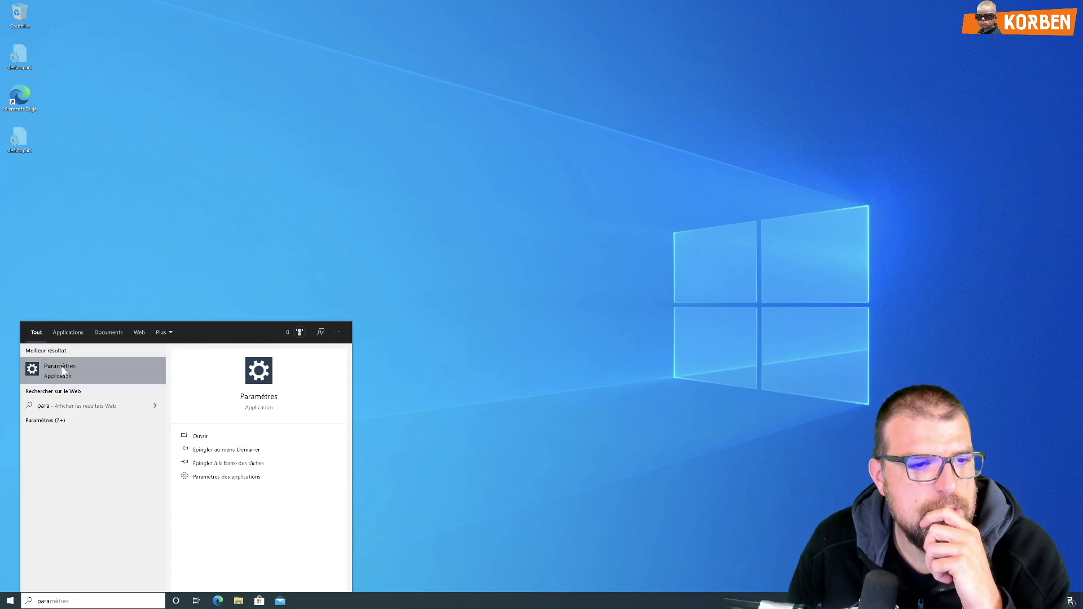
{"action": "left_click", "coordinate": [62, 368]}
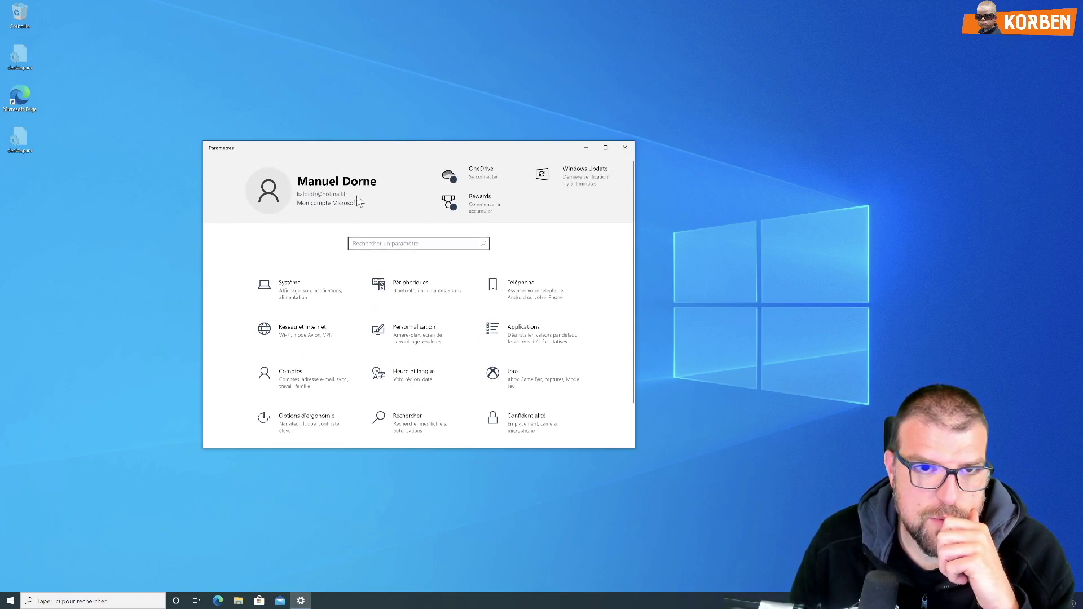
{"action": "scroll", "coordinate": [361, 419], "scroll_direction": "down", "scroll_amount": 2}
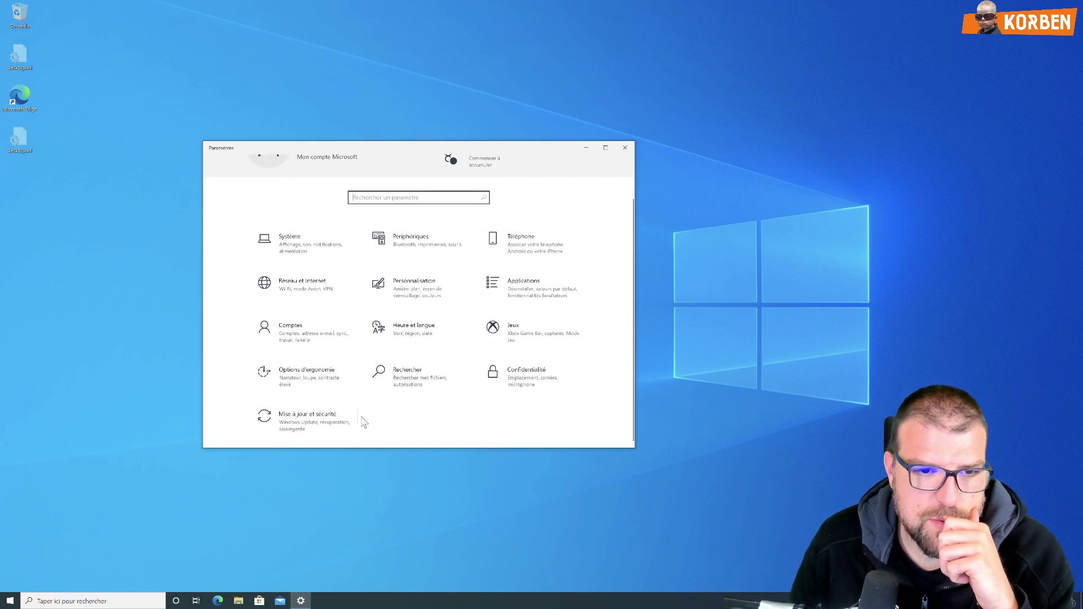
{"action": "left_click", "coordinate": [322, 426]}
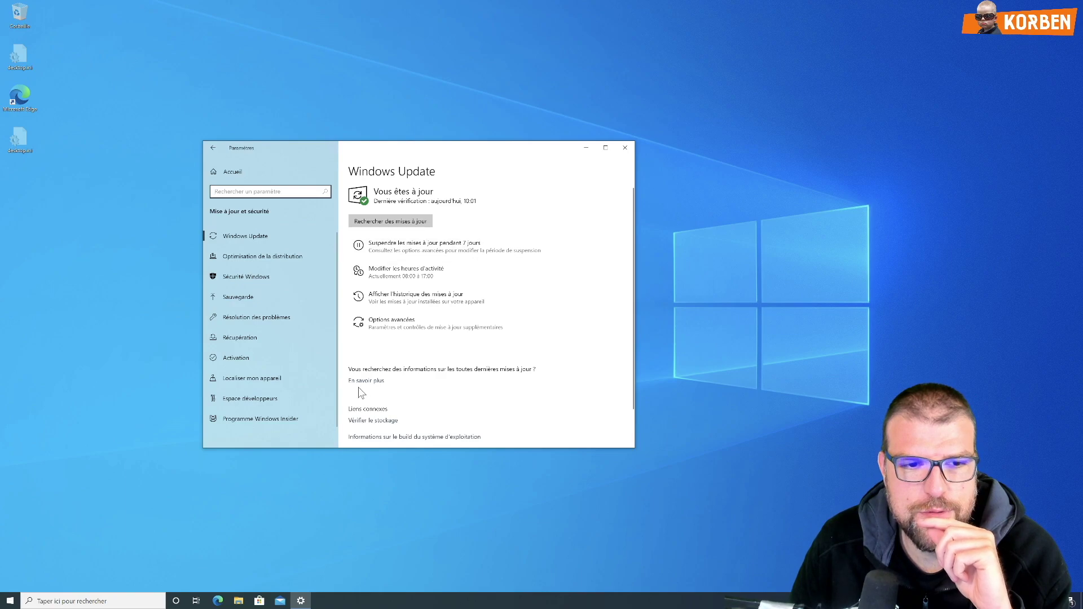
Step: Check for updates and restart to install Windows 11 Insider Preview 10.0.22000.51
{"action": "left_click", "coordinate": [388, 221]}
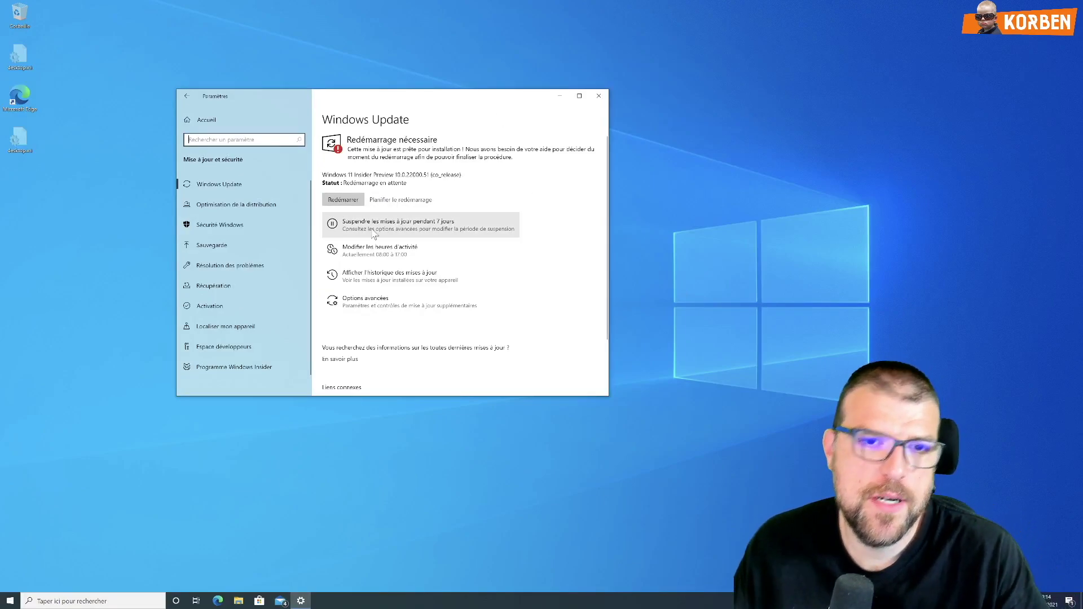
{"action": "left_click", "coordinate": [343, 202]}
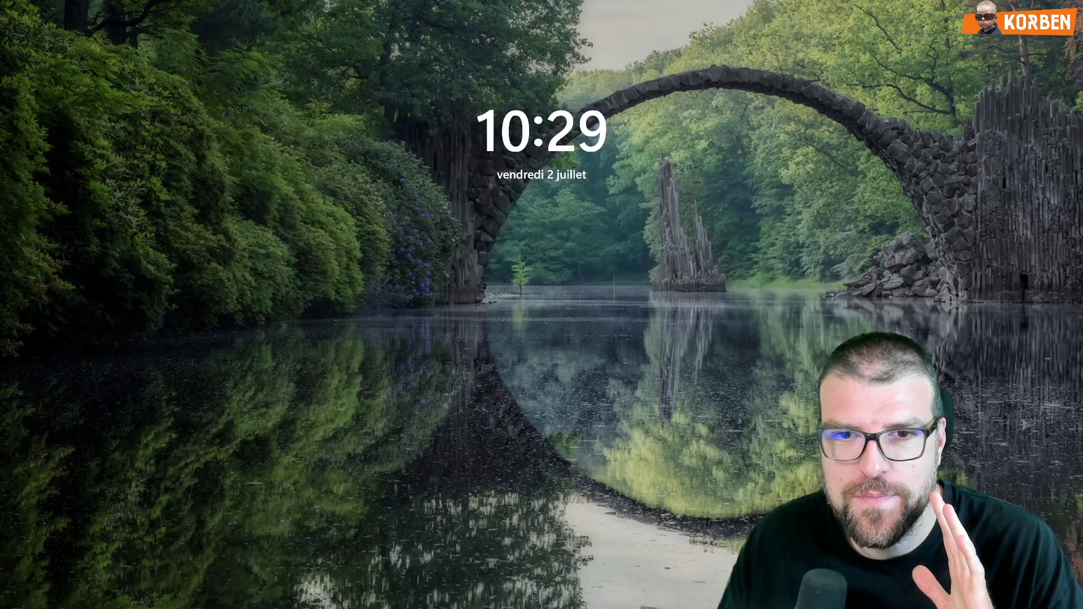
Step: Dismiss the lock screen and sign in with the account PIN
{"action": "left_click", "coordinate": [573, 325]}
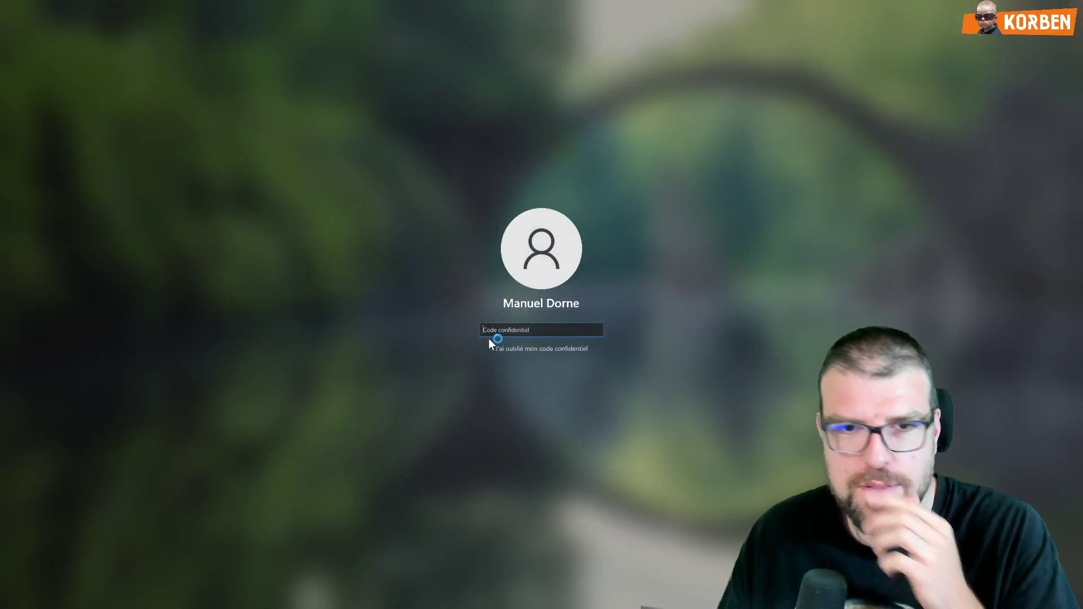
{"action": "type", "text": "****"}
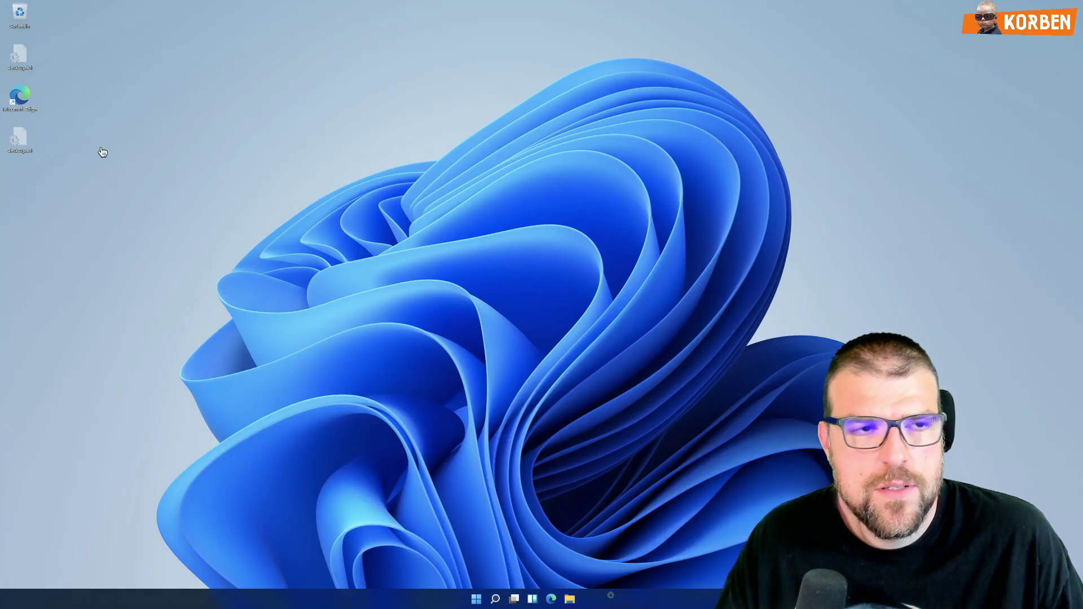
{"action": "left_click", "coordinate": [476, 599]}
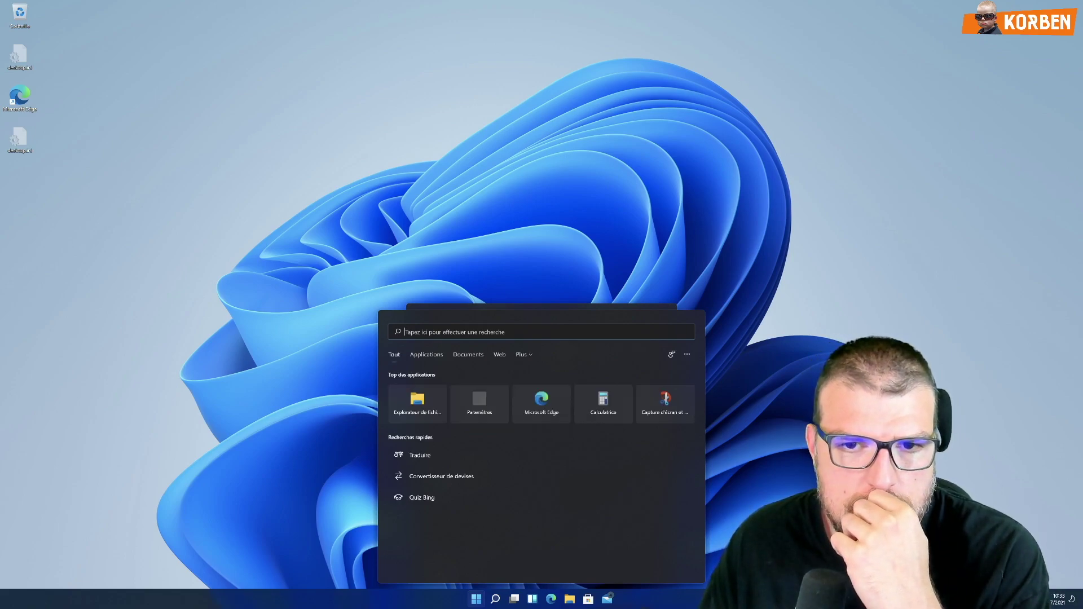
{"action": "left_click_drag", "start_coordinate": [804, 351], "coordinate": [719, 259]}
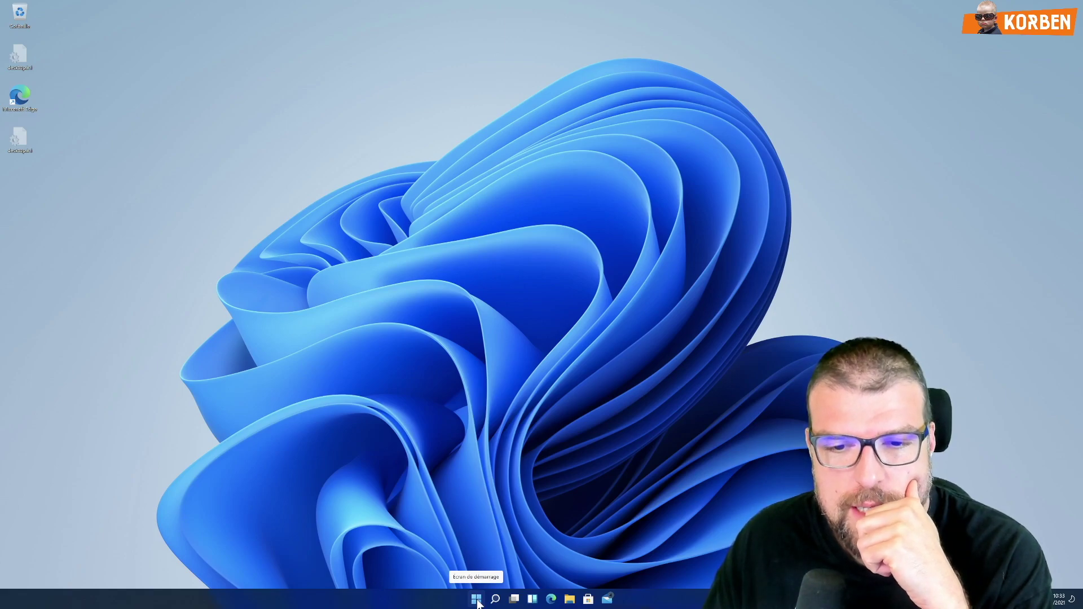
Step: Launch Paramètres from the pinned apps in the new Windows 11 Start menu
{"action": "left_click", "coordinate": [476, 601]}
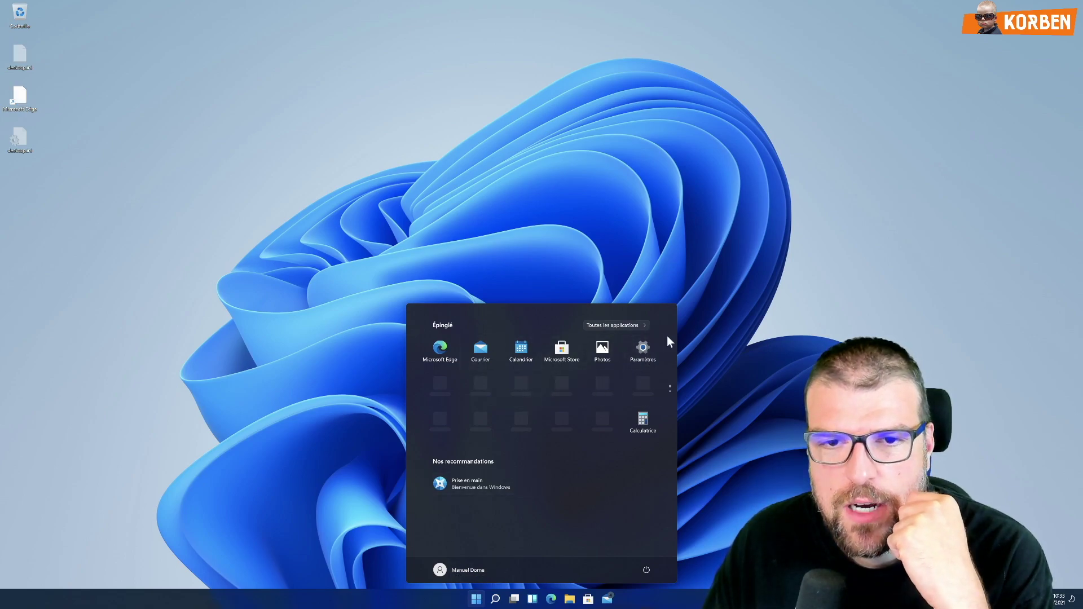
{"action": "left_click", "coordinate": [630, 339]}
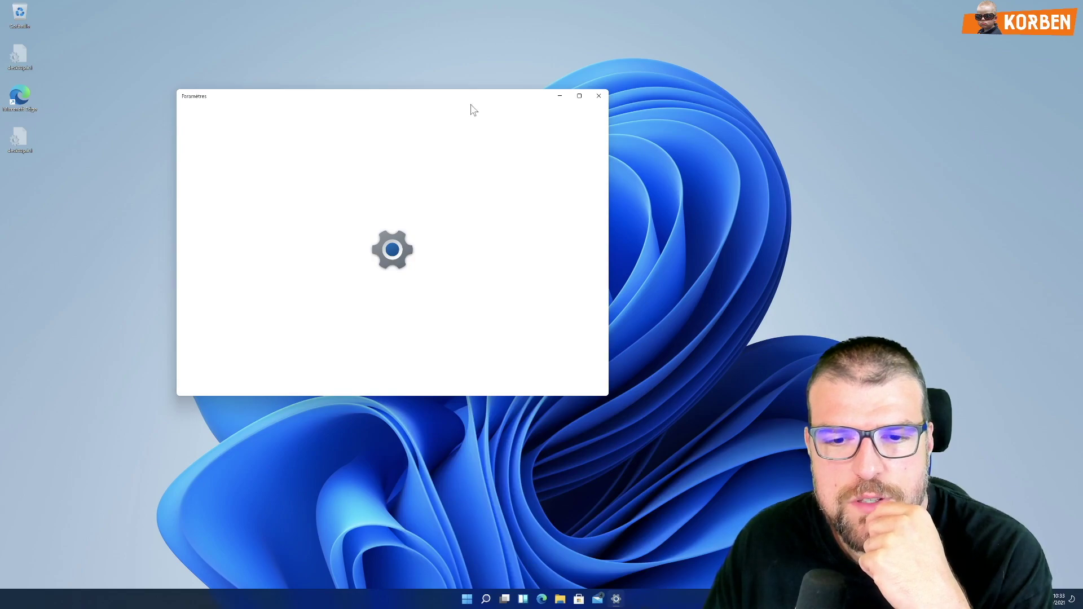